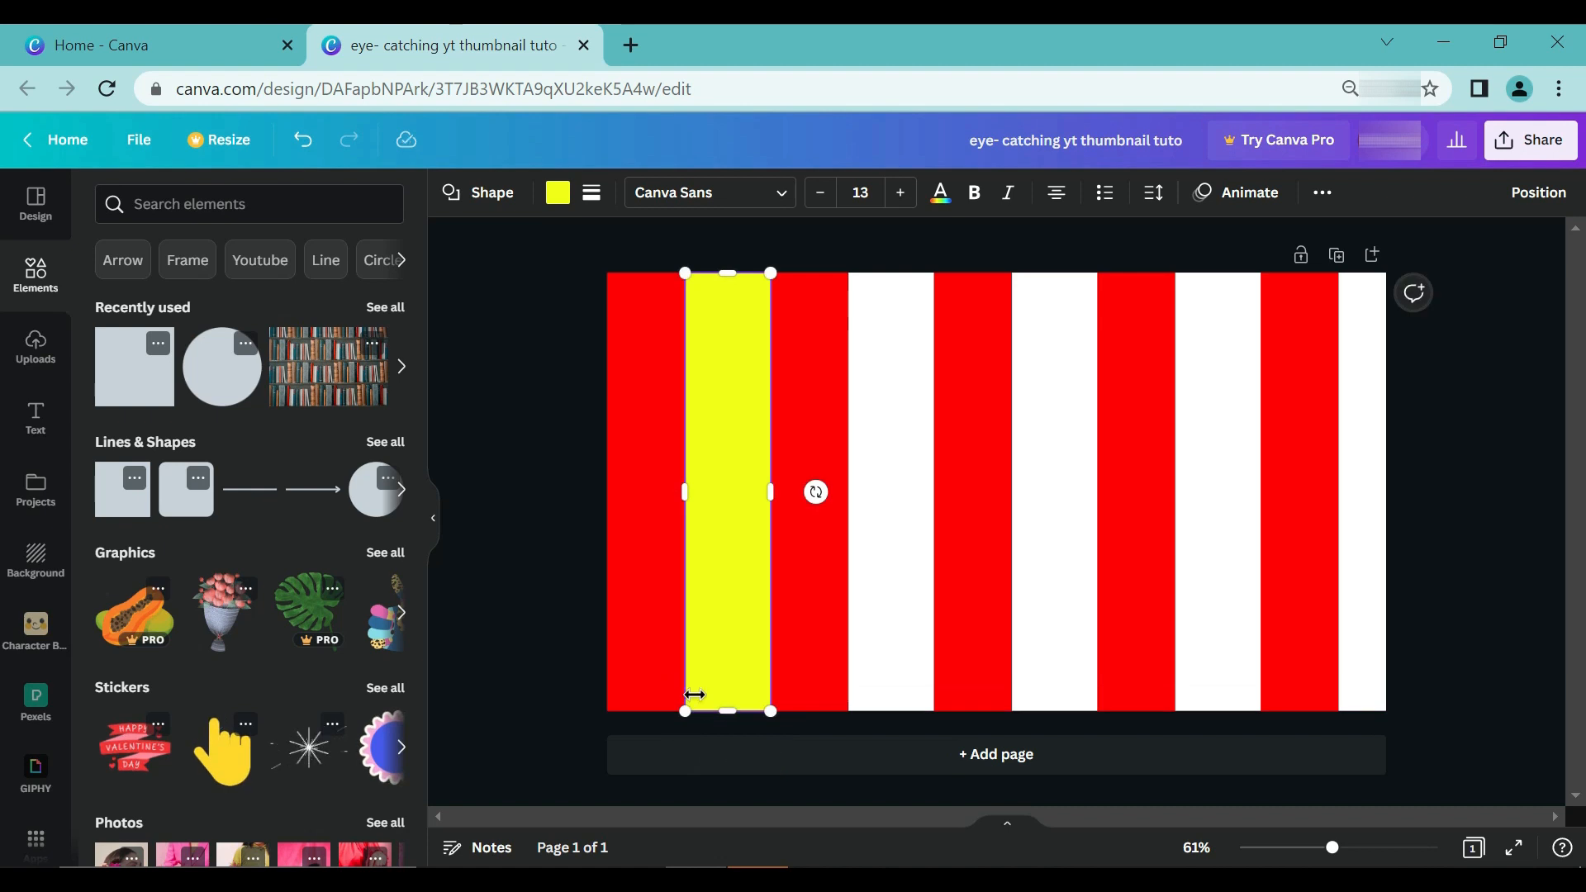
- Stretch the yellow stripe slightly past the page's top and bottom edges and duplicate it over each remaining white gap
{"action": "left_click_drag", "start_coordinate": [726, 267], "coordinate": [726, 258]}
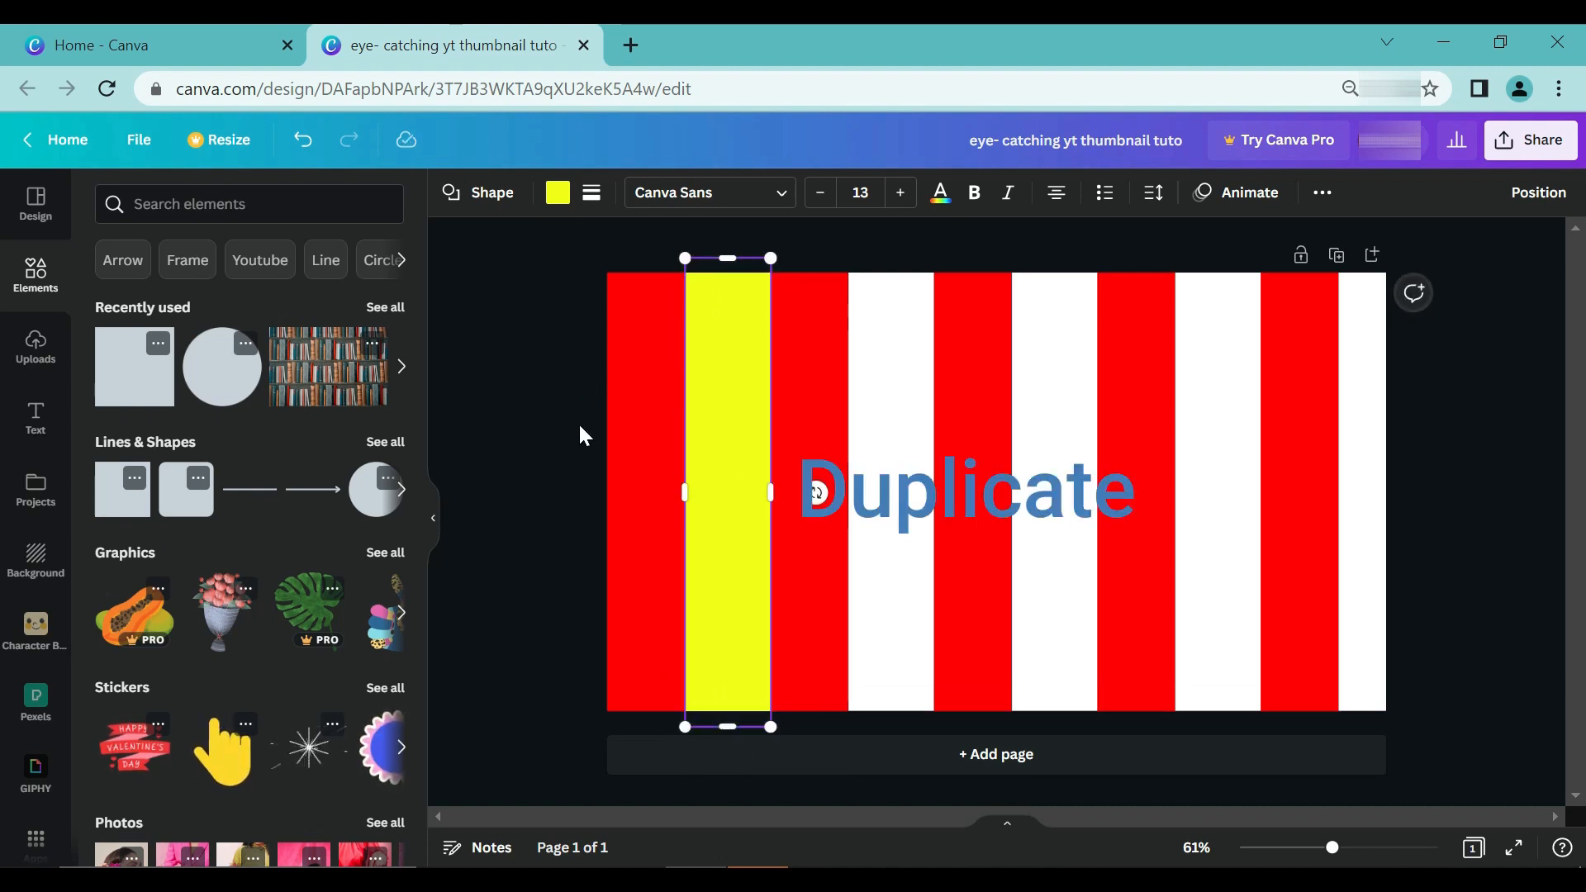
{"action": "left_click", "coordinate": [506, 432]}
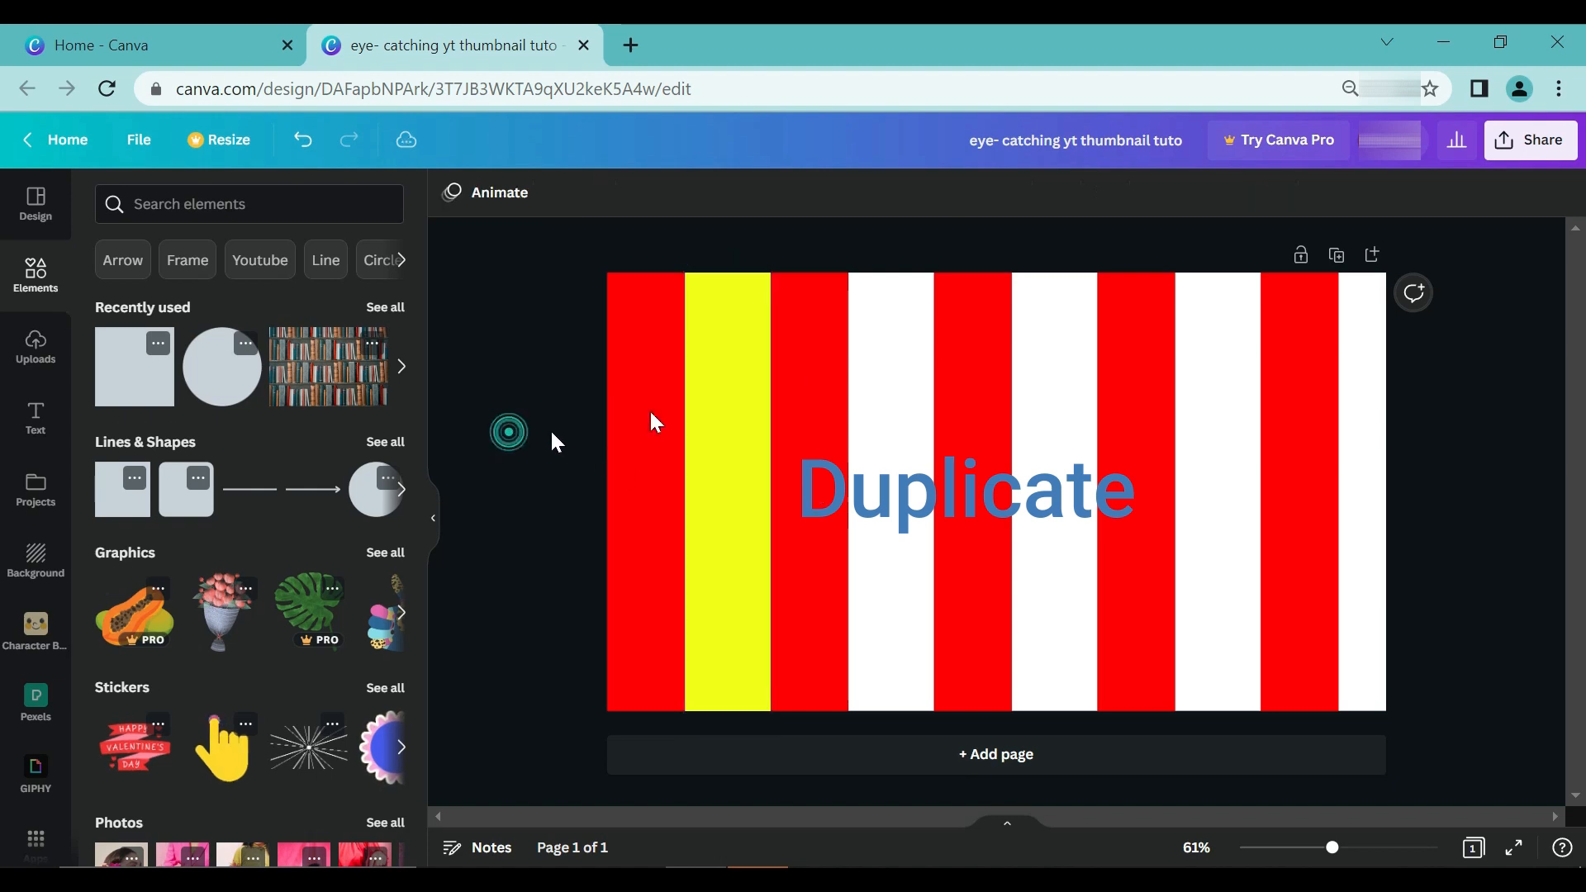
{"action": "left_click", "coordinate": [740, 366]}
{"action": "left_click", "coordinate": [692, 777]}
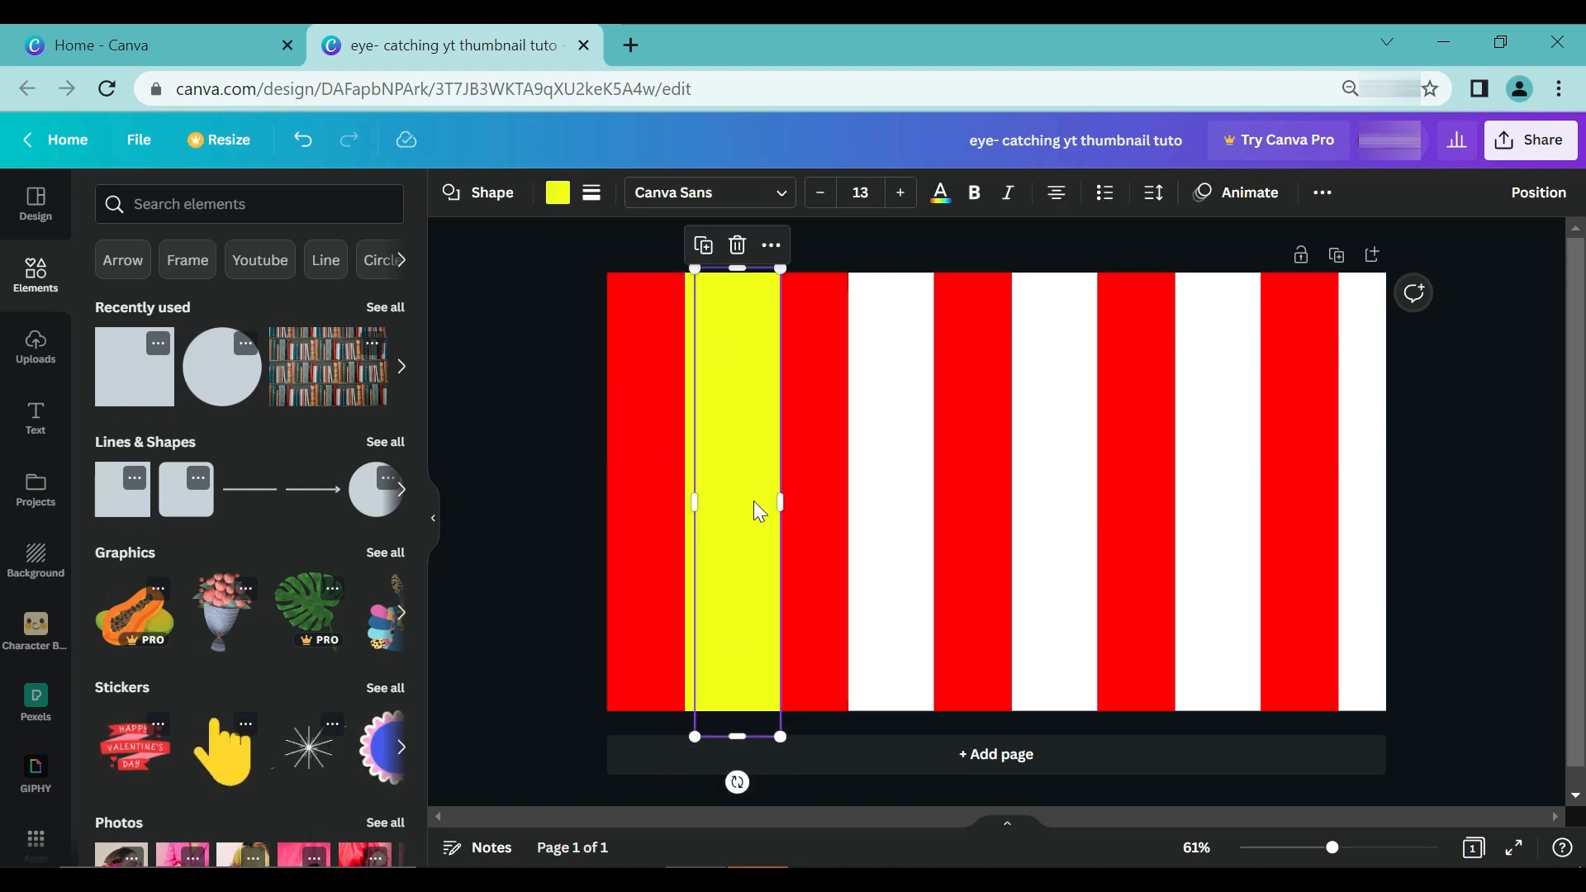
{"action": "left_click_drag", "start_coordinate": [780, 456], "coordinate": [909, 442]}
{"action": "left_click", "coordinate": [869, 775]}
{"action": "left_click_drag", "start_coordinate": [1073, 646], "coordinate": [1044, 619]}
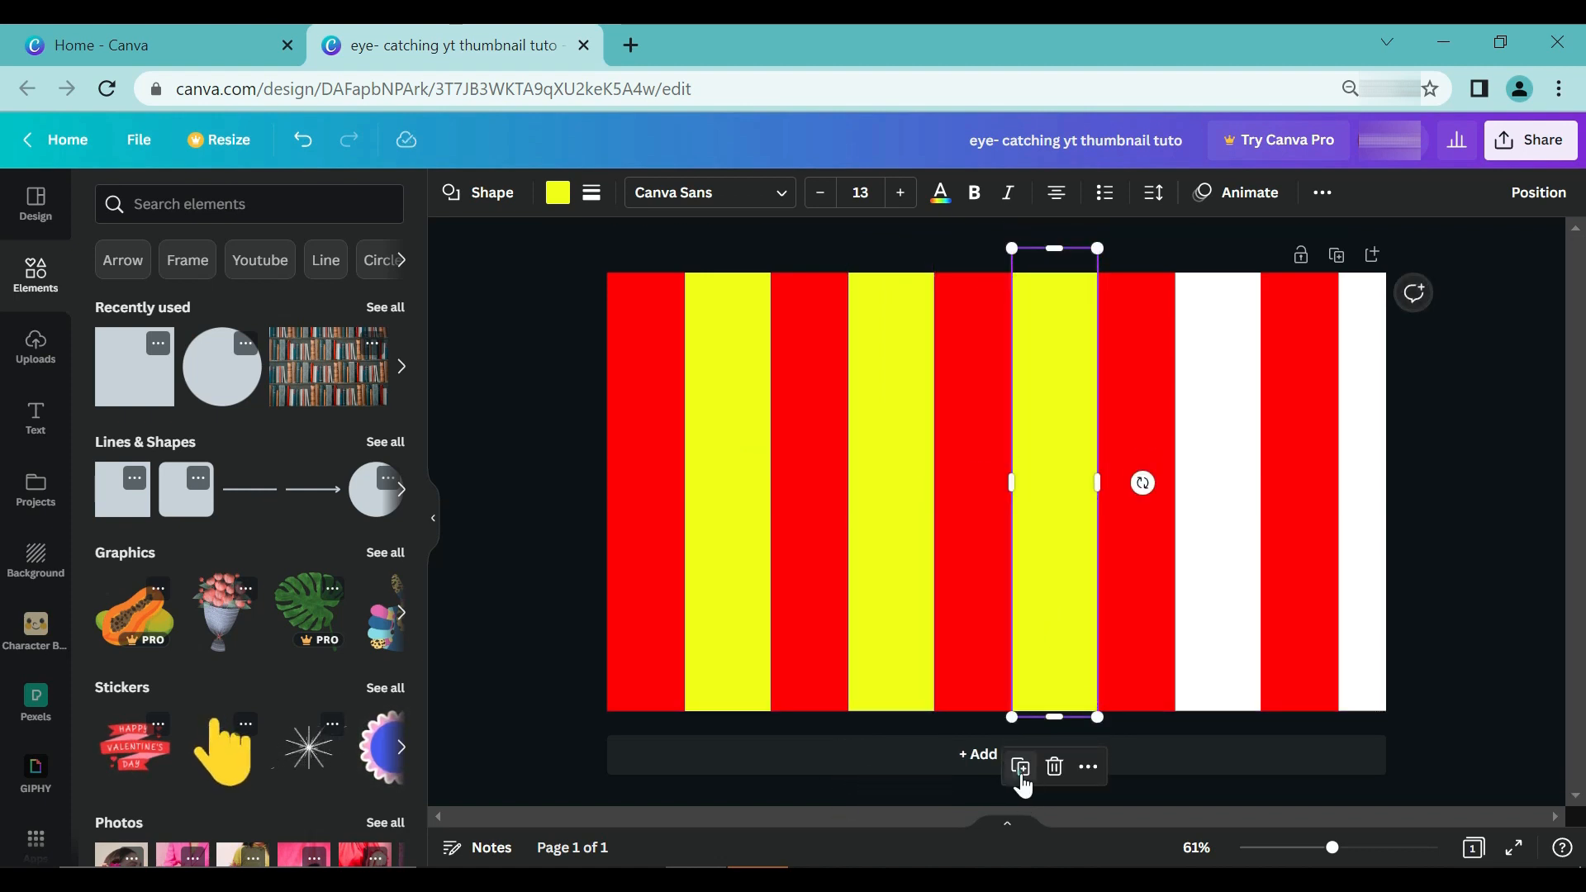
{"action": "left_click", "coordinate": [1021, 777]}
{"action": "left_click", "coordinate": [1186, 769]}
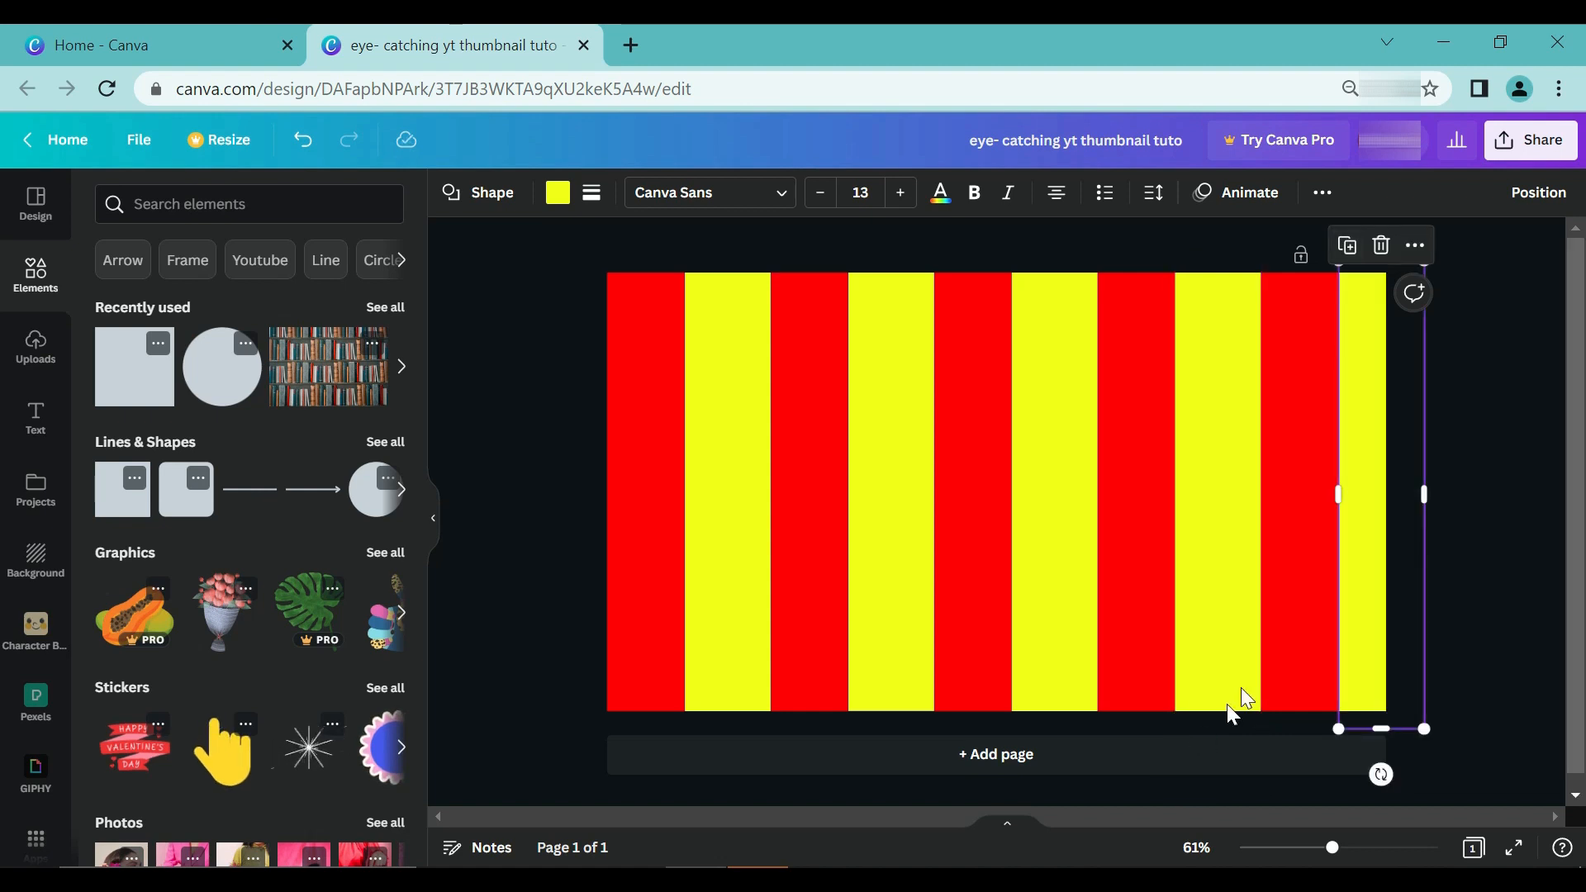
{"action": "left_click", "coordinate": [1510, 475]}
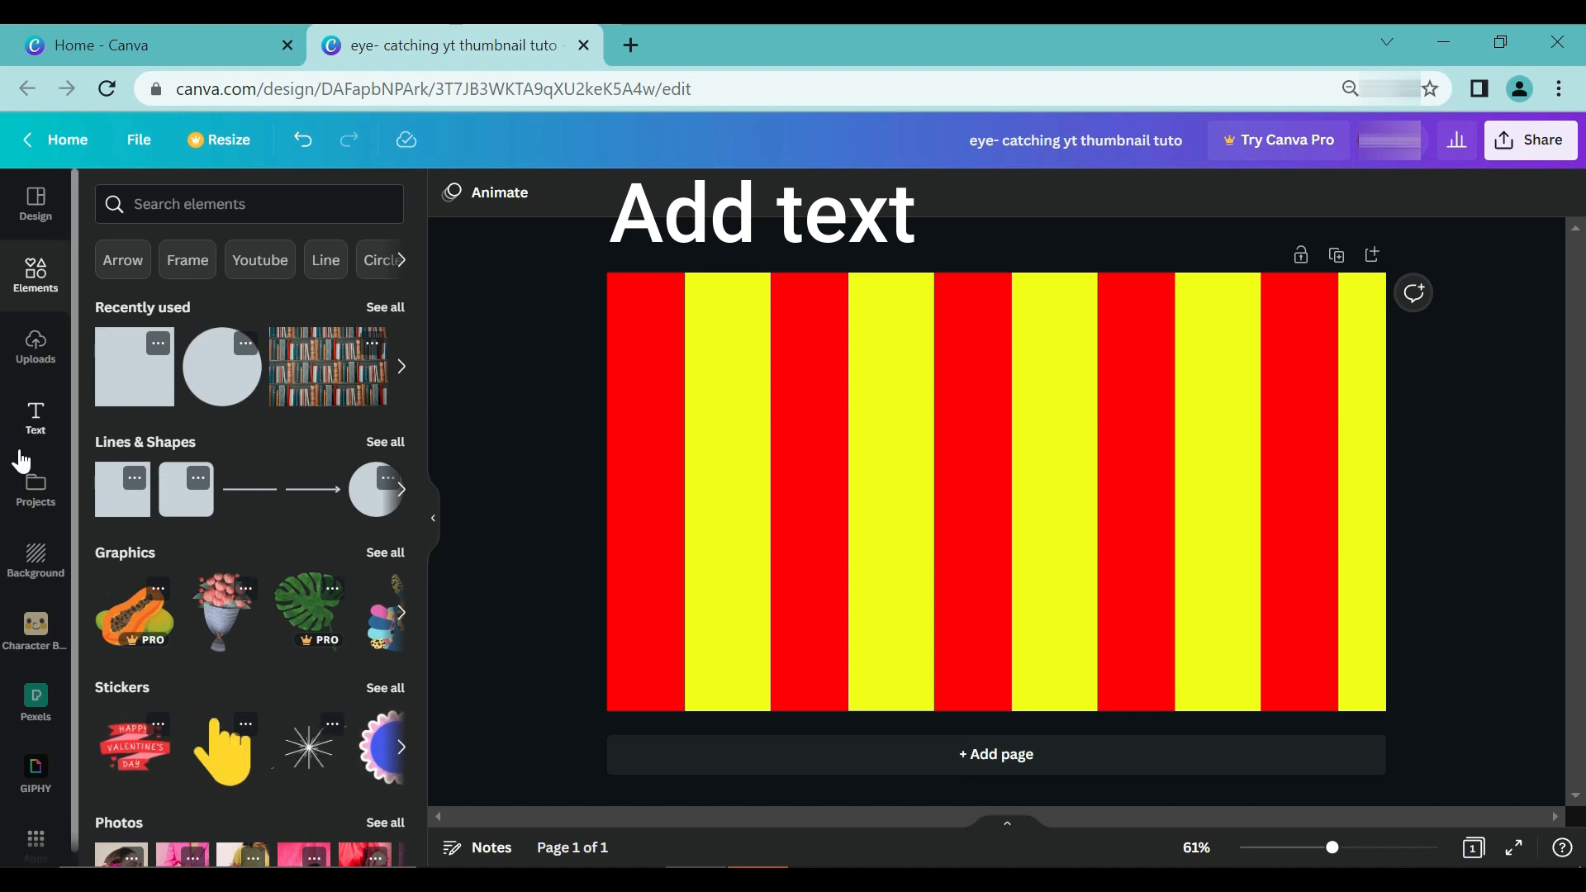
- Browse the font combinations and add the recently used "Graphic Design for Beginners" one to the page
{"action": "left_click", "coordinate": [36, 413]}
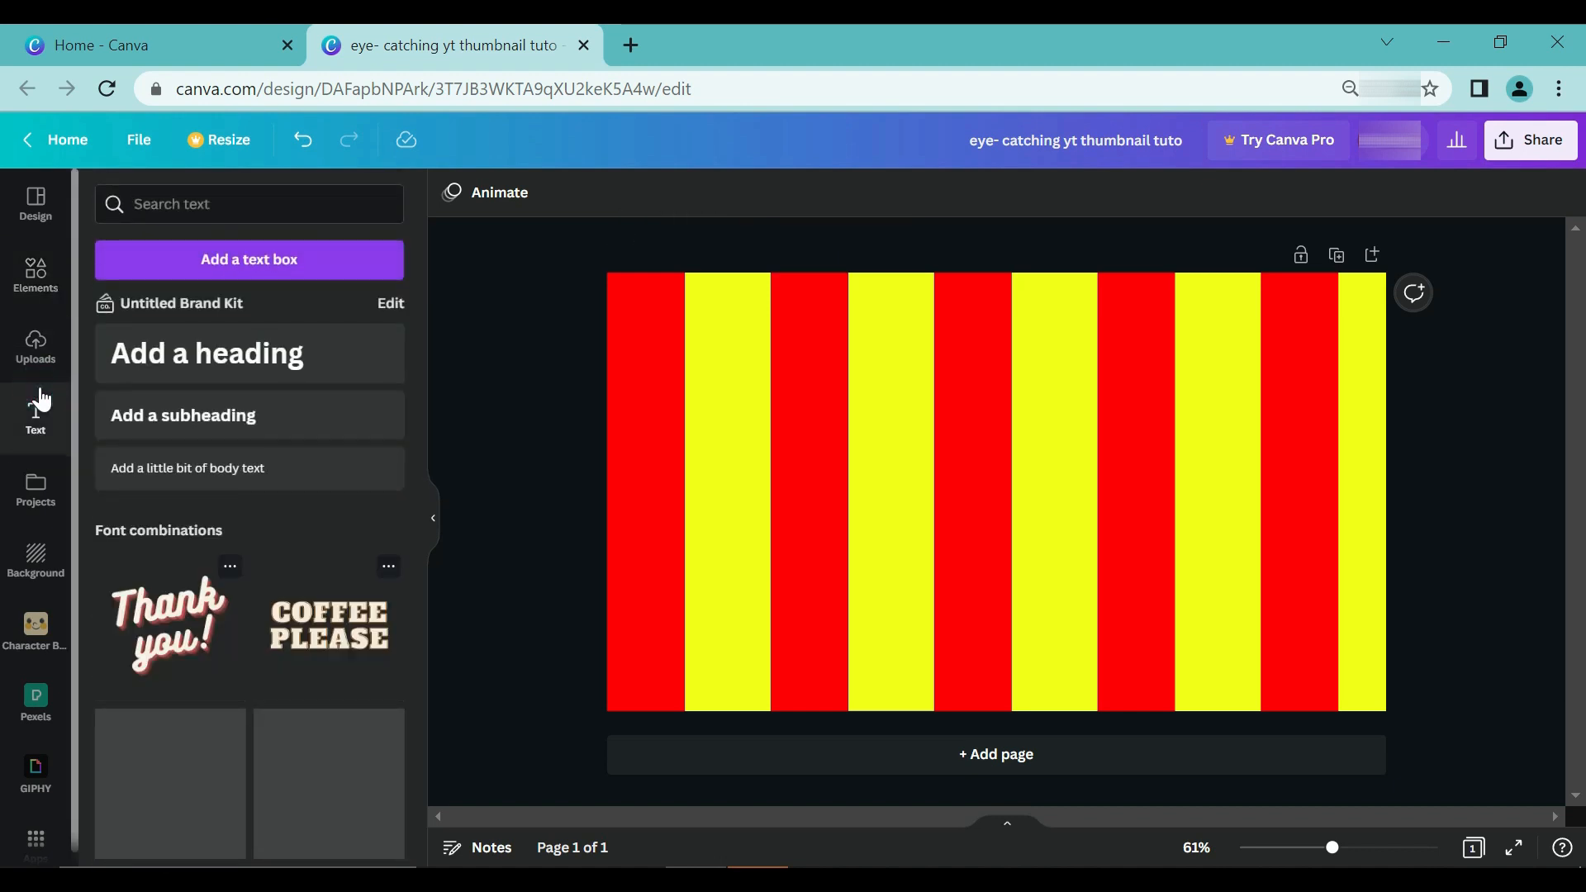
{"action": "scroll", "coordinate": [208, 569], "scroll_direction": "down", "scroll_amount": 9}
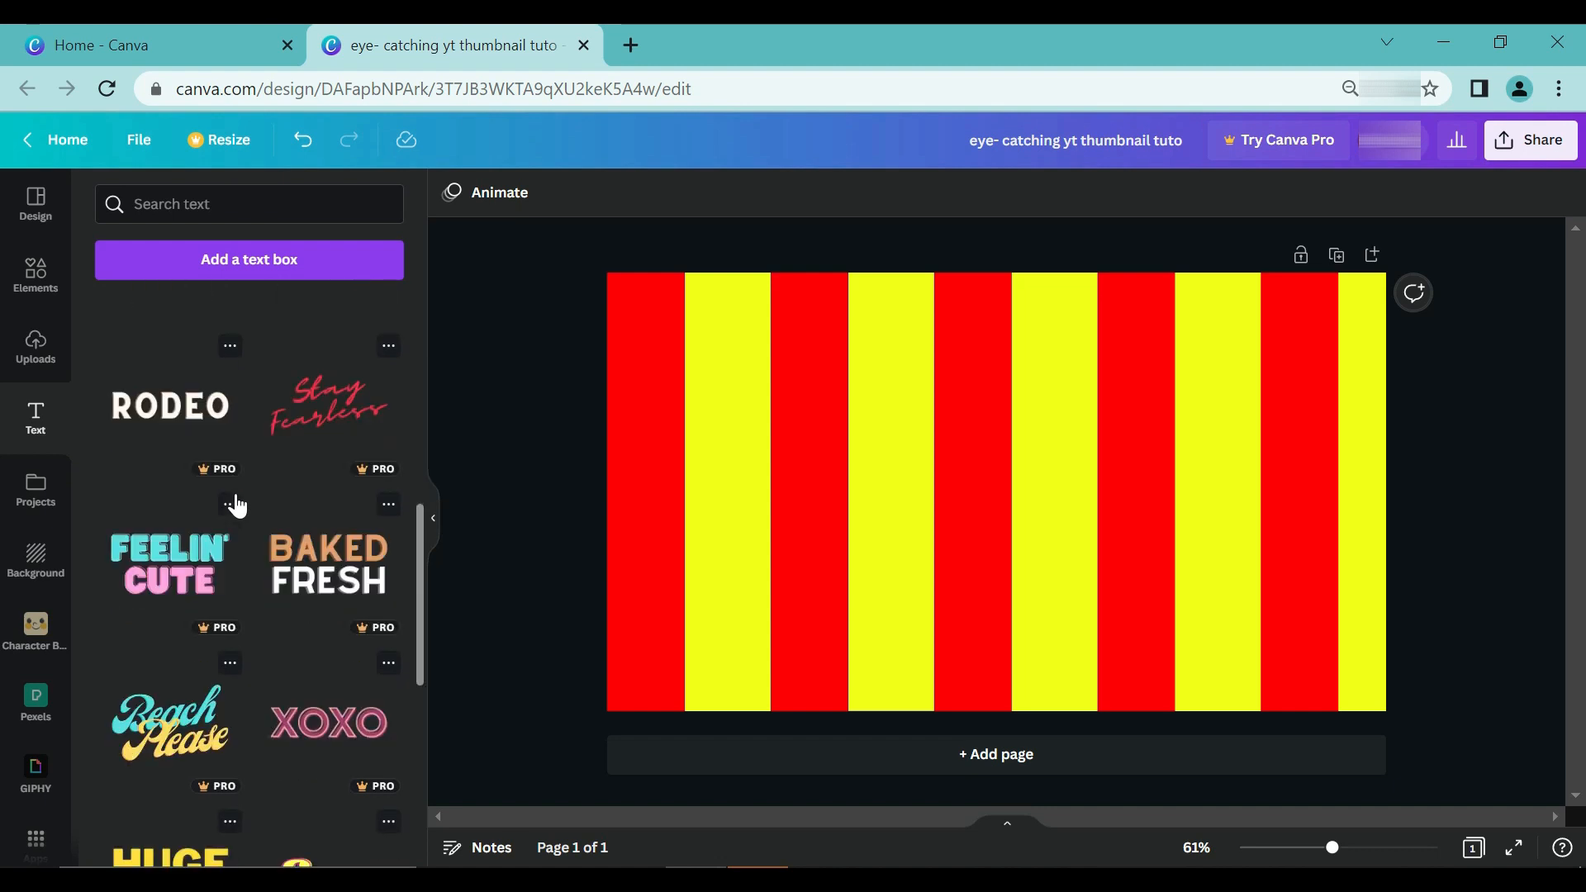
{"action": "scroll", "coordinate": [236, 505], "scroll_direction": "down", "scroll_amount": 7}
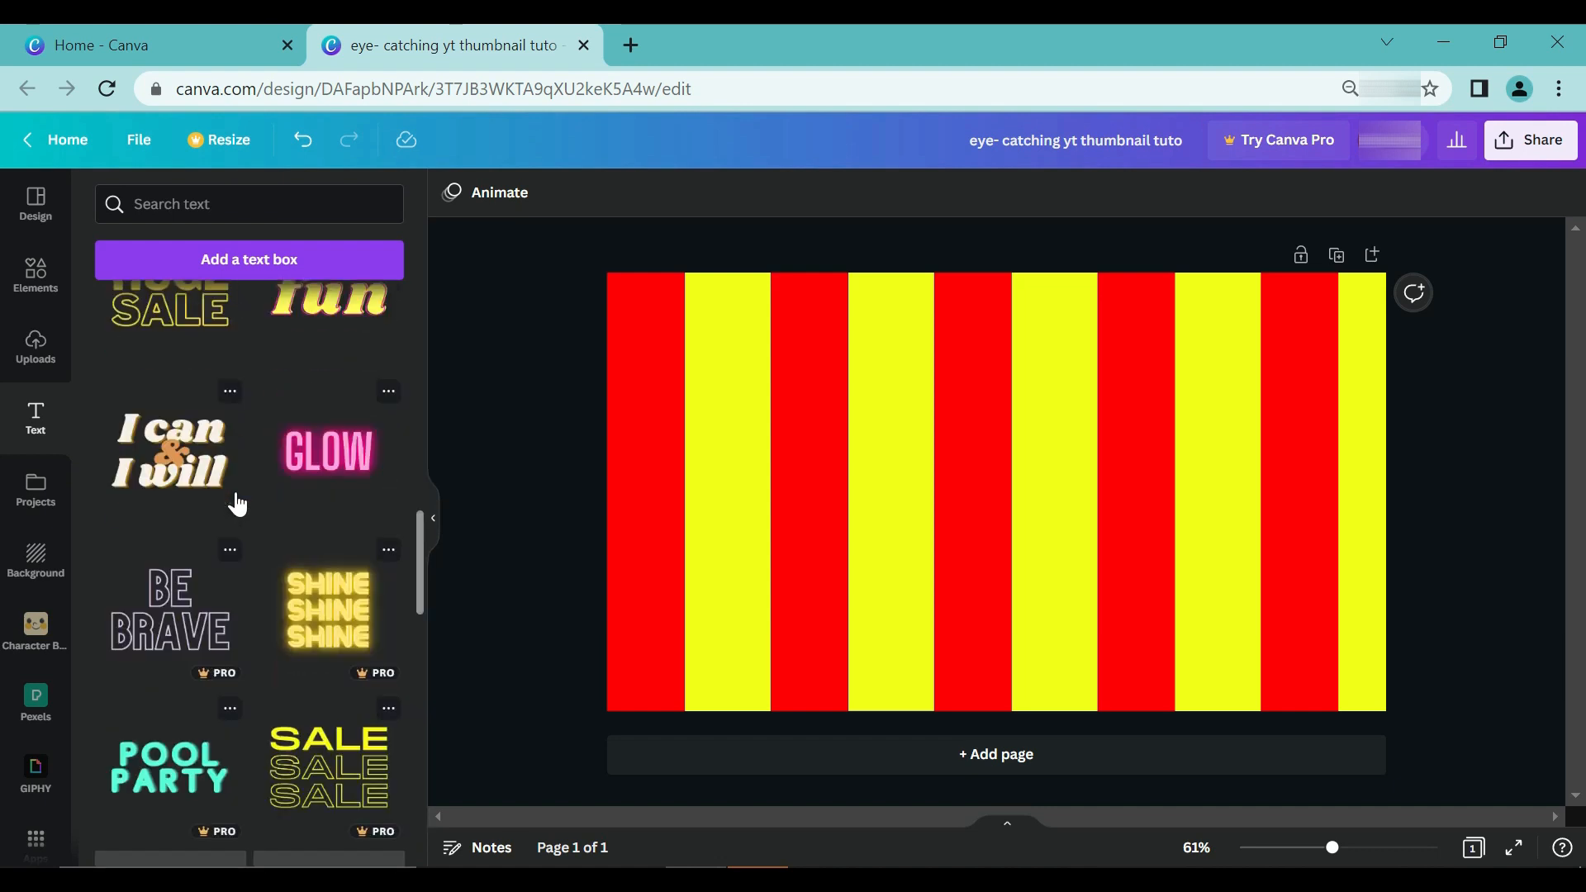
{"action": "scroll", "coordinate": [237, 504], "scroll_direction": "down", "scroll_amount": 5}
{"action": "scroll", "coordinate": [236, 504], "scroll_direction": "down", "scroll_amount": 3}
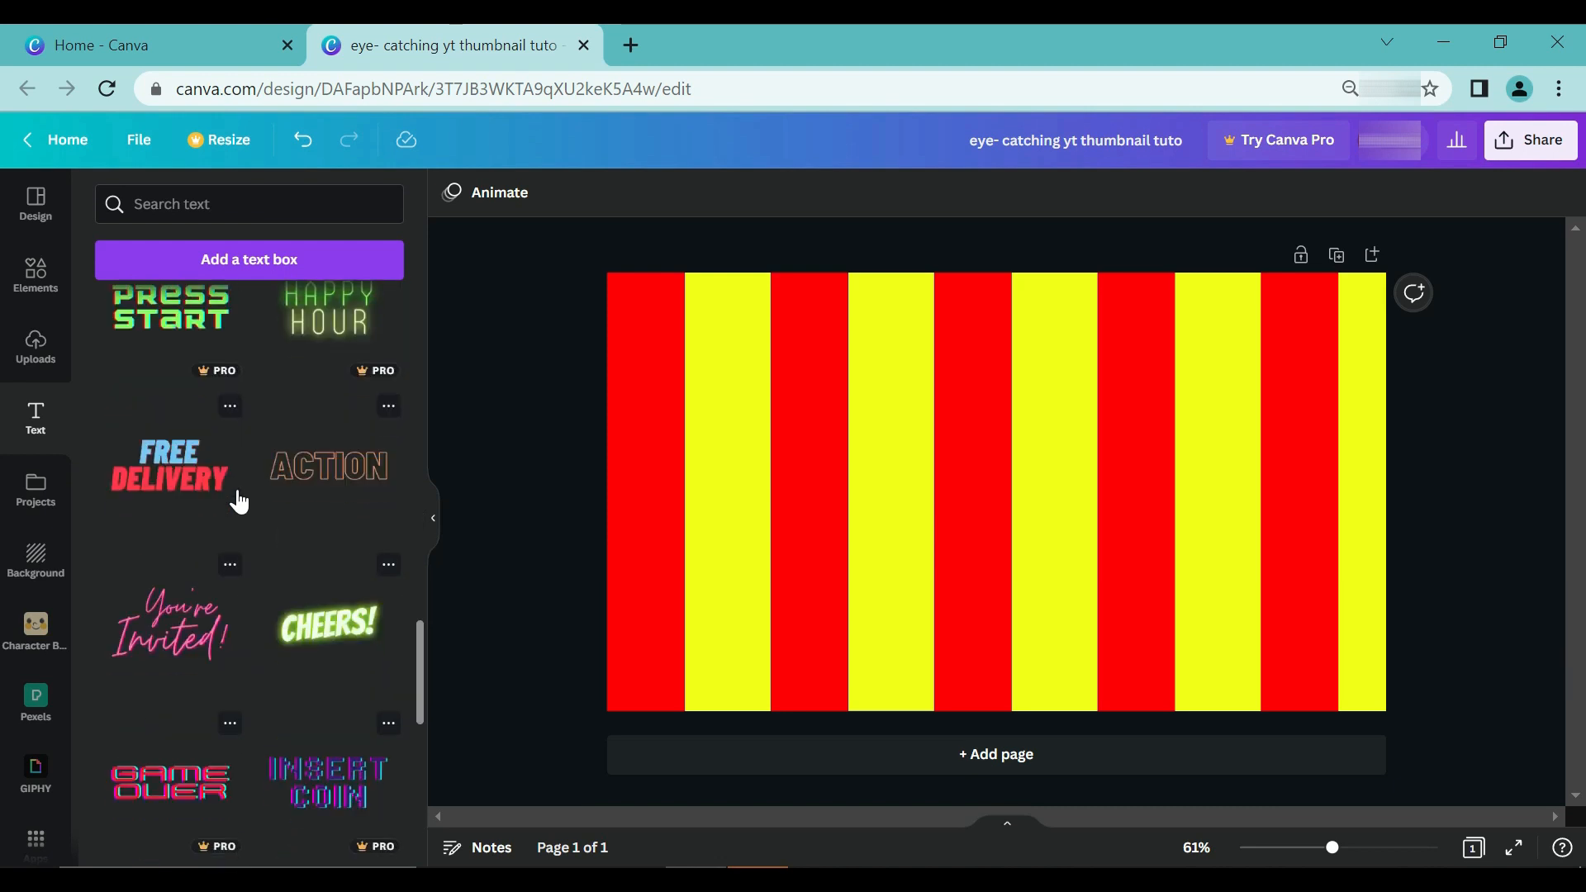
{"action": "scroll", "coordinate": [239, 499], "scroll_direction": "down", "scroll_amount": 6}
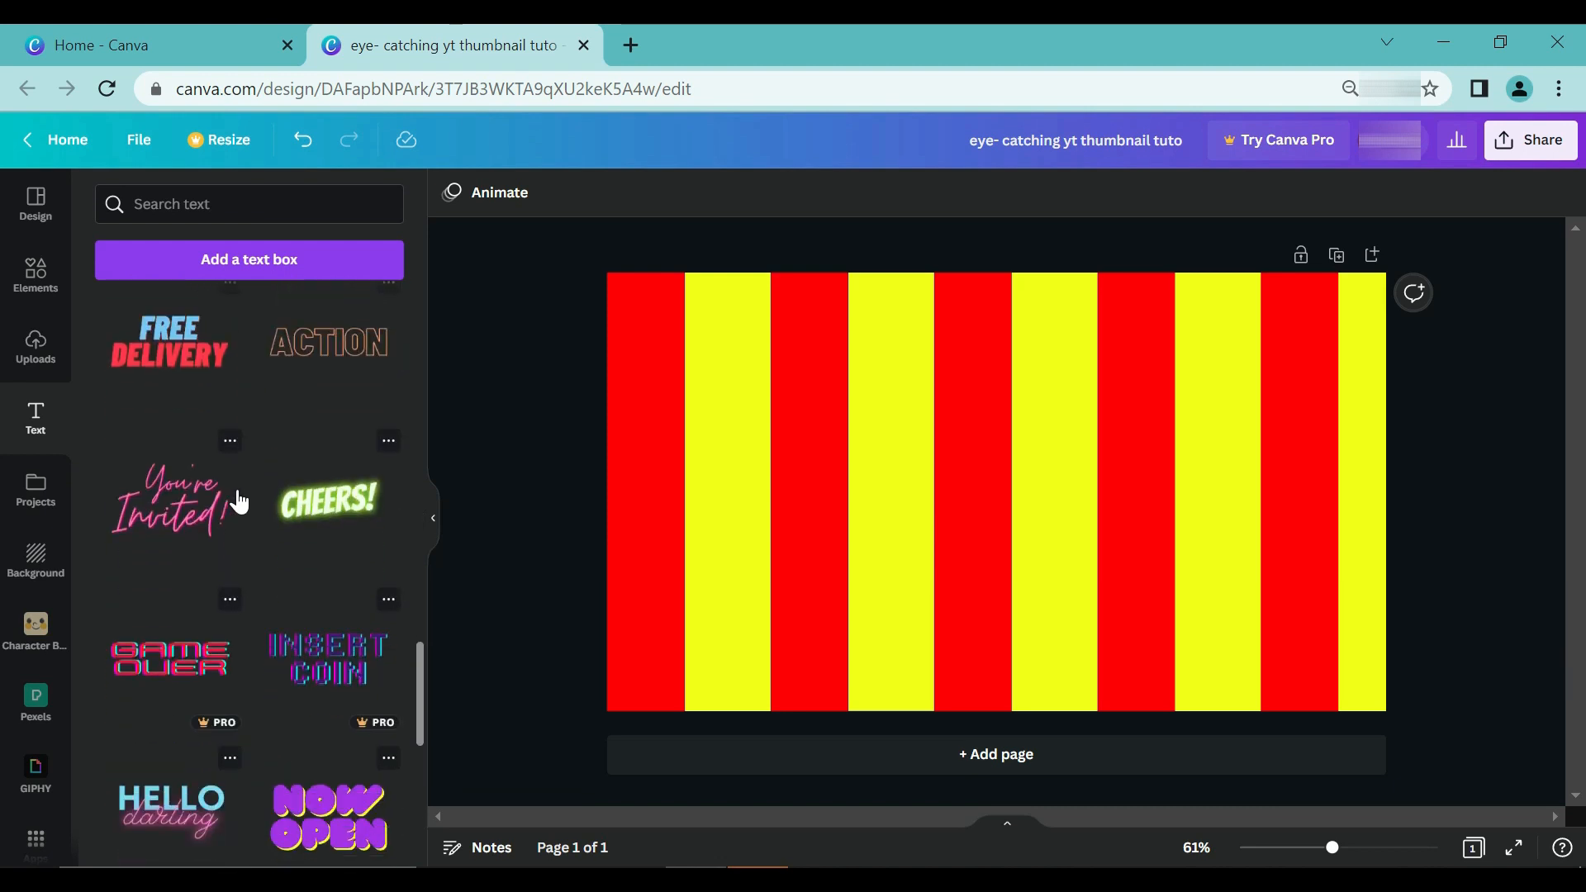
{"action": "scroll", "coordinate": [236, 496], "scroll_direction": "up", "scroll_amount": 12}
{"action": "scroll", "coordinate": [248, 485], "scroll_direction": "up", "scroll_amount": 10}
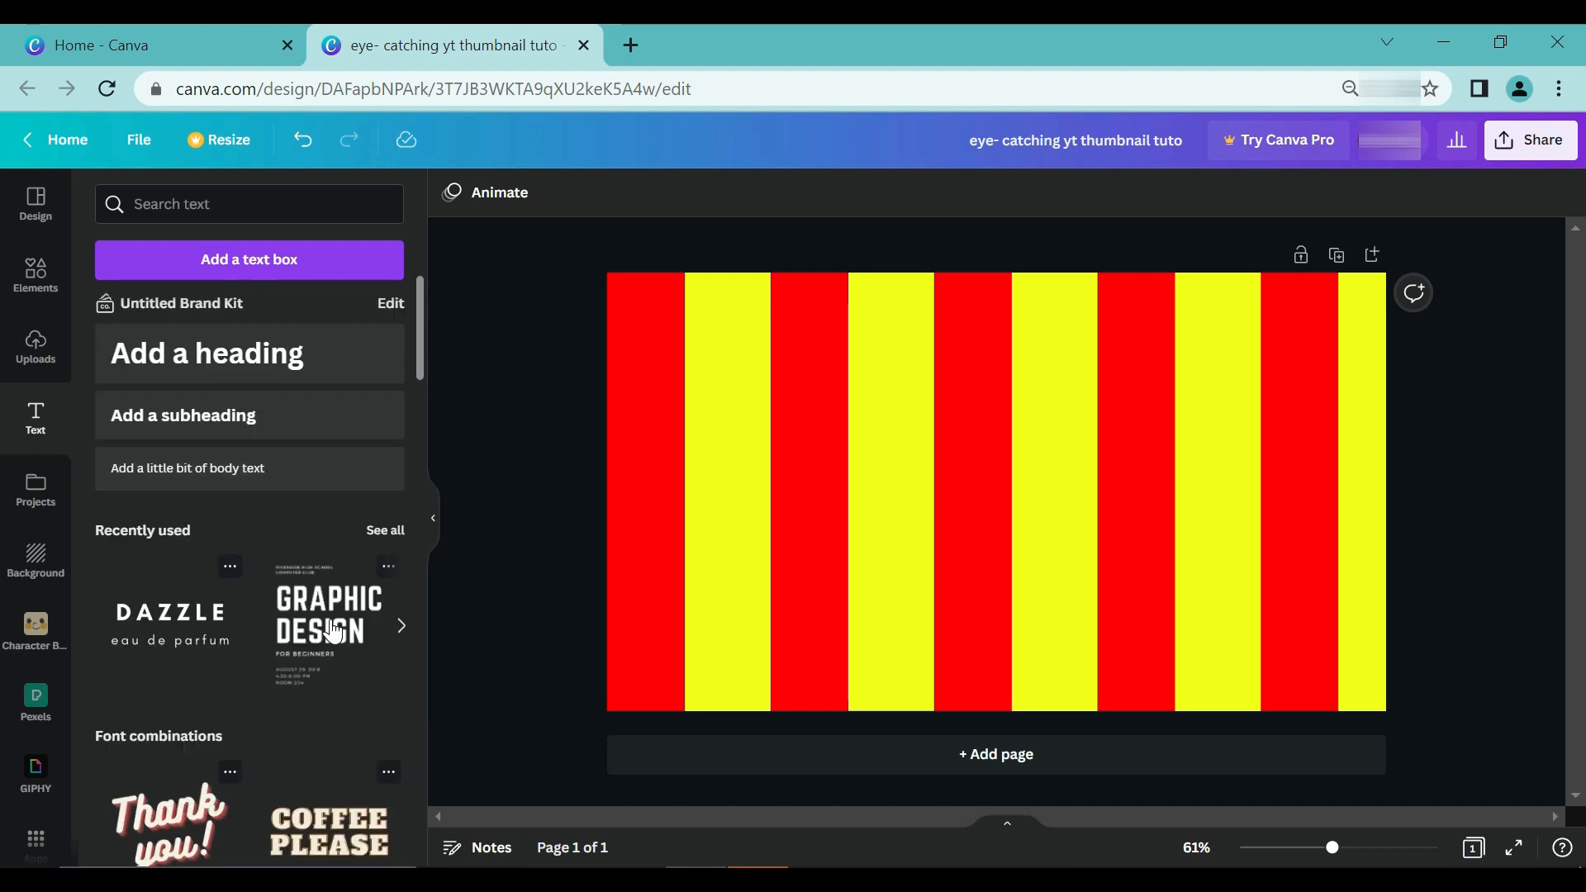
{"action": "left_click", "coordinate": [333, 632]}
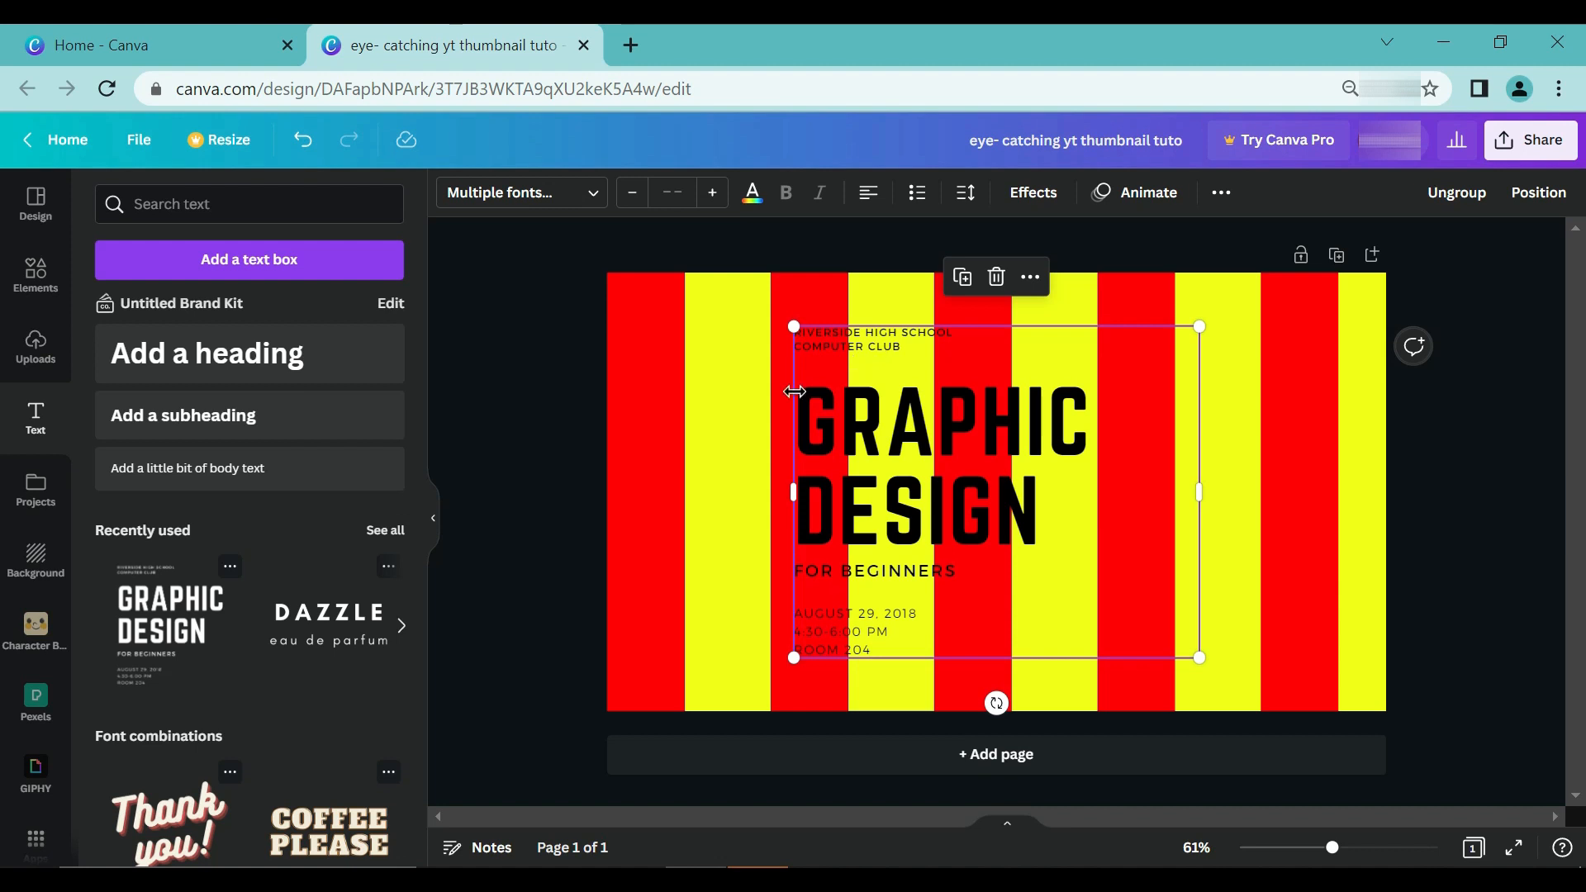
- Delete the school club, date and room, and "For Beginners" lines from the text group, leaving only the heading
{"action": "left_click", "coordinate": [930, 332]}
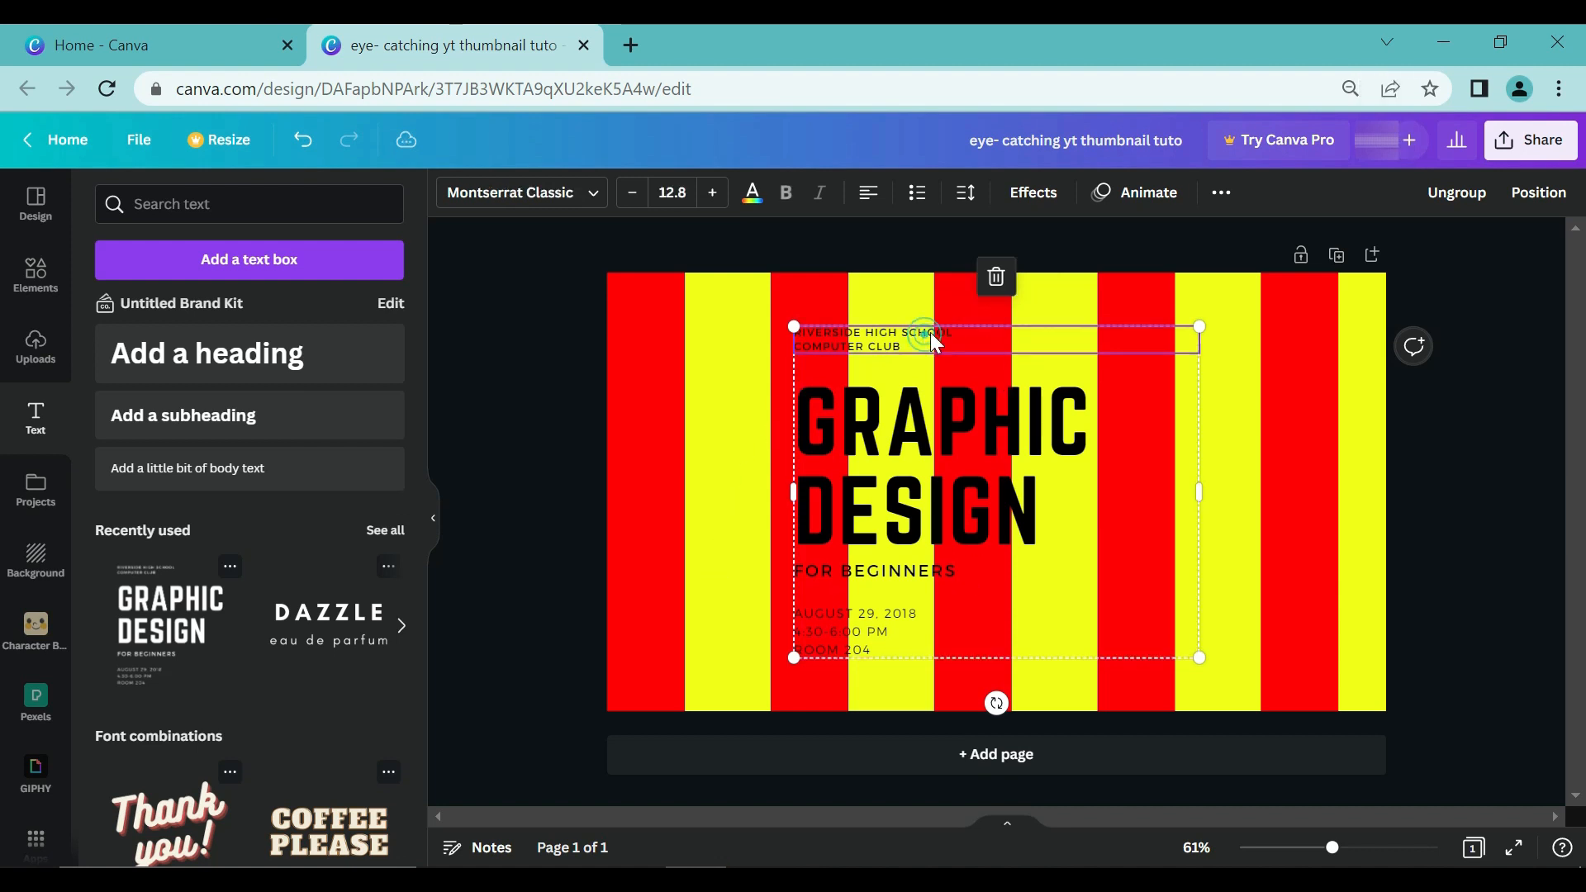
{"action": "left_click", "coordinate": [993, 282]}
{"action": "left_click", "coordinate": [899, 628]}
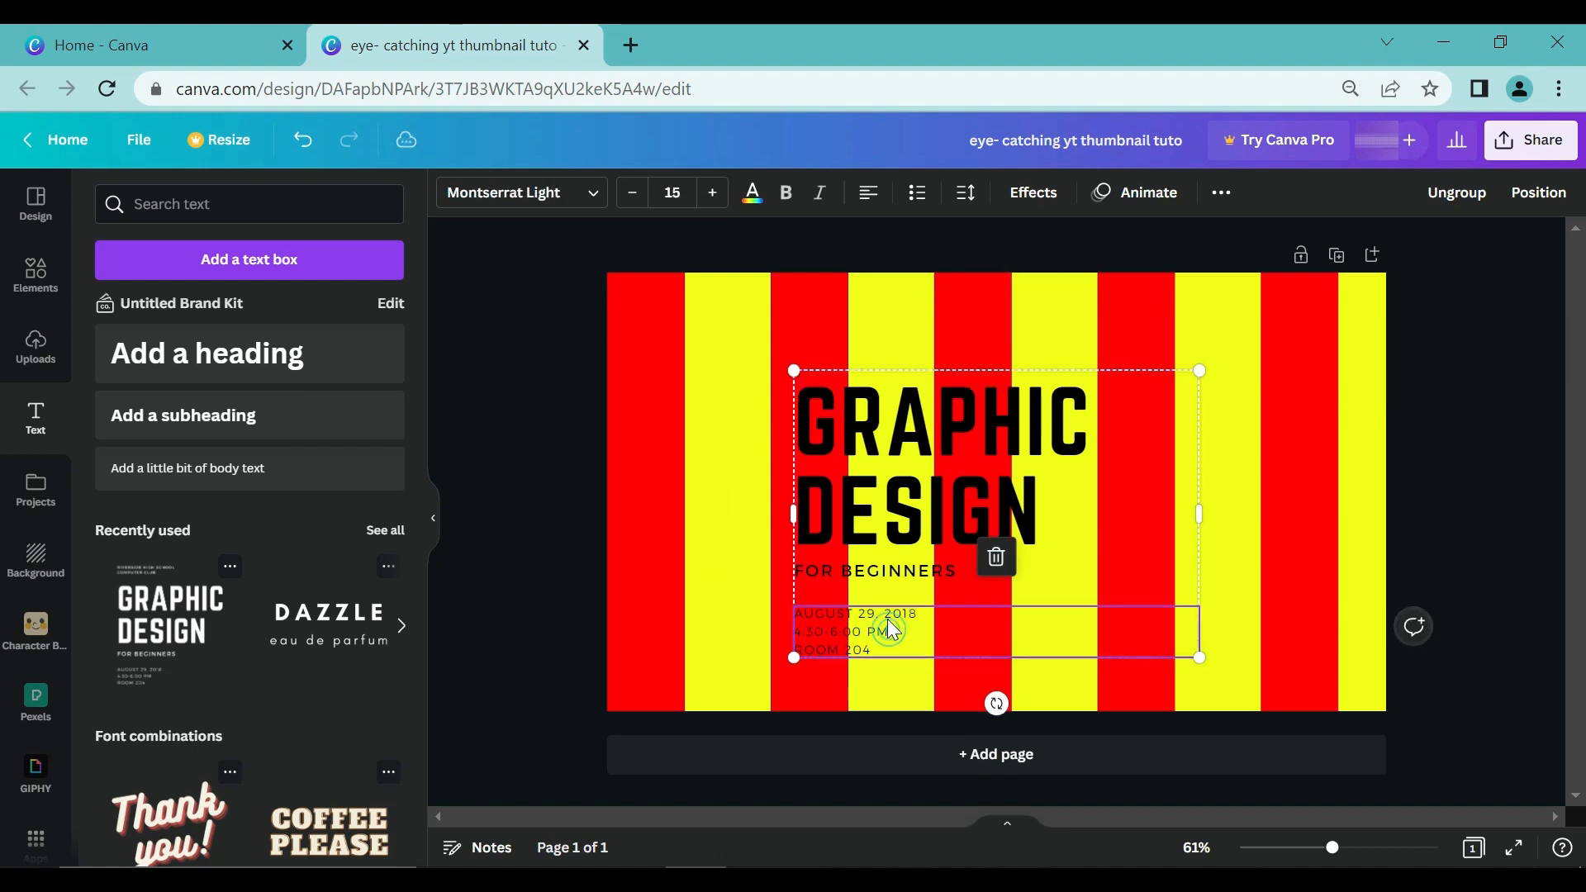
{"action": "left_click", "coordinate": [994, 558]}
{"action": "left_click", "coordinate": [944, 570]}
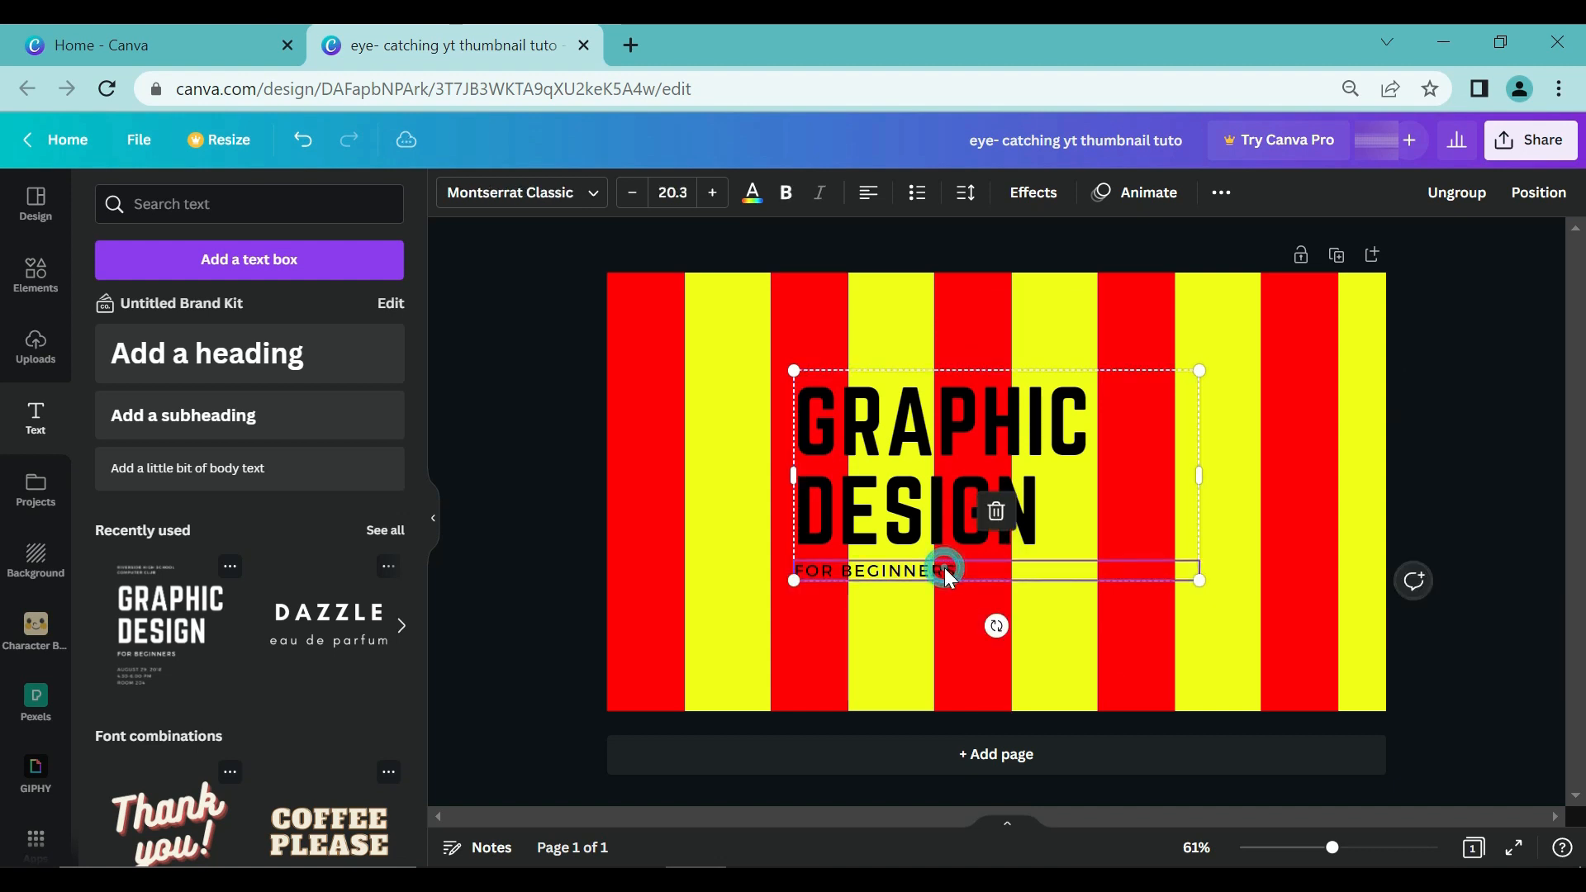
{"action": "left_click", "coordinate": [1005, 522]}
- Replace the "GRAPHIC DESIGN" heading with "HOW TO MAKE HOMEMADE FRIED CHICKEN"
{"action": "double_click", "coordinate": [1003, 494]}
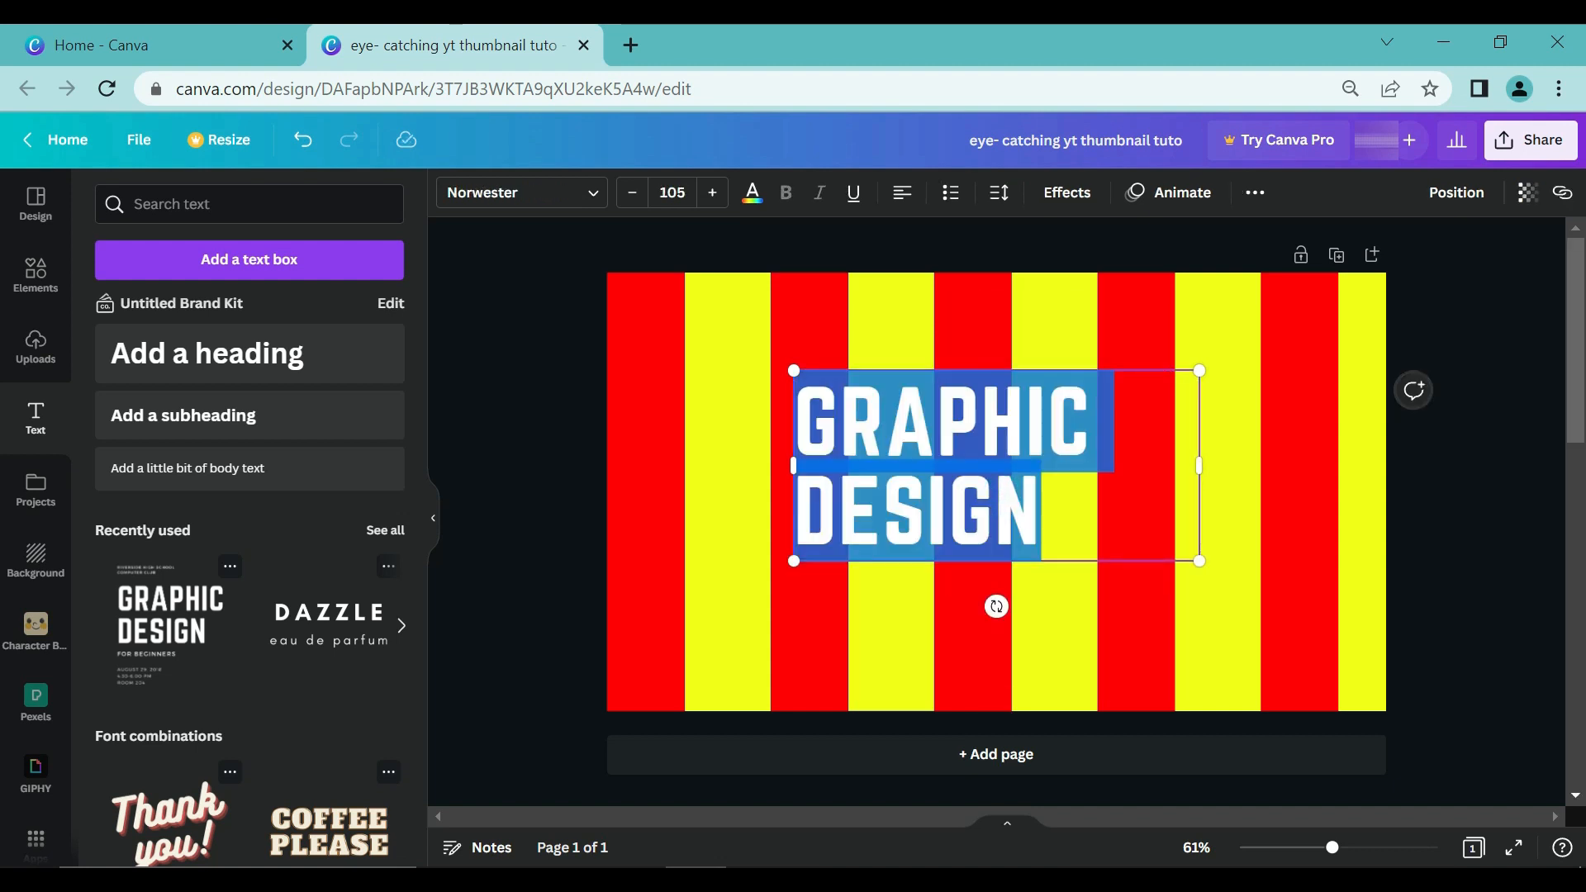
{"action": "type", "text": "HOW"}
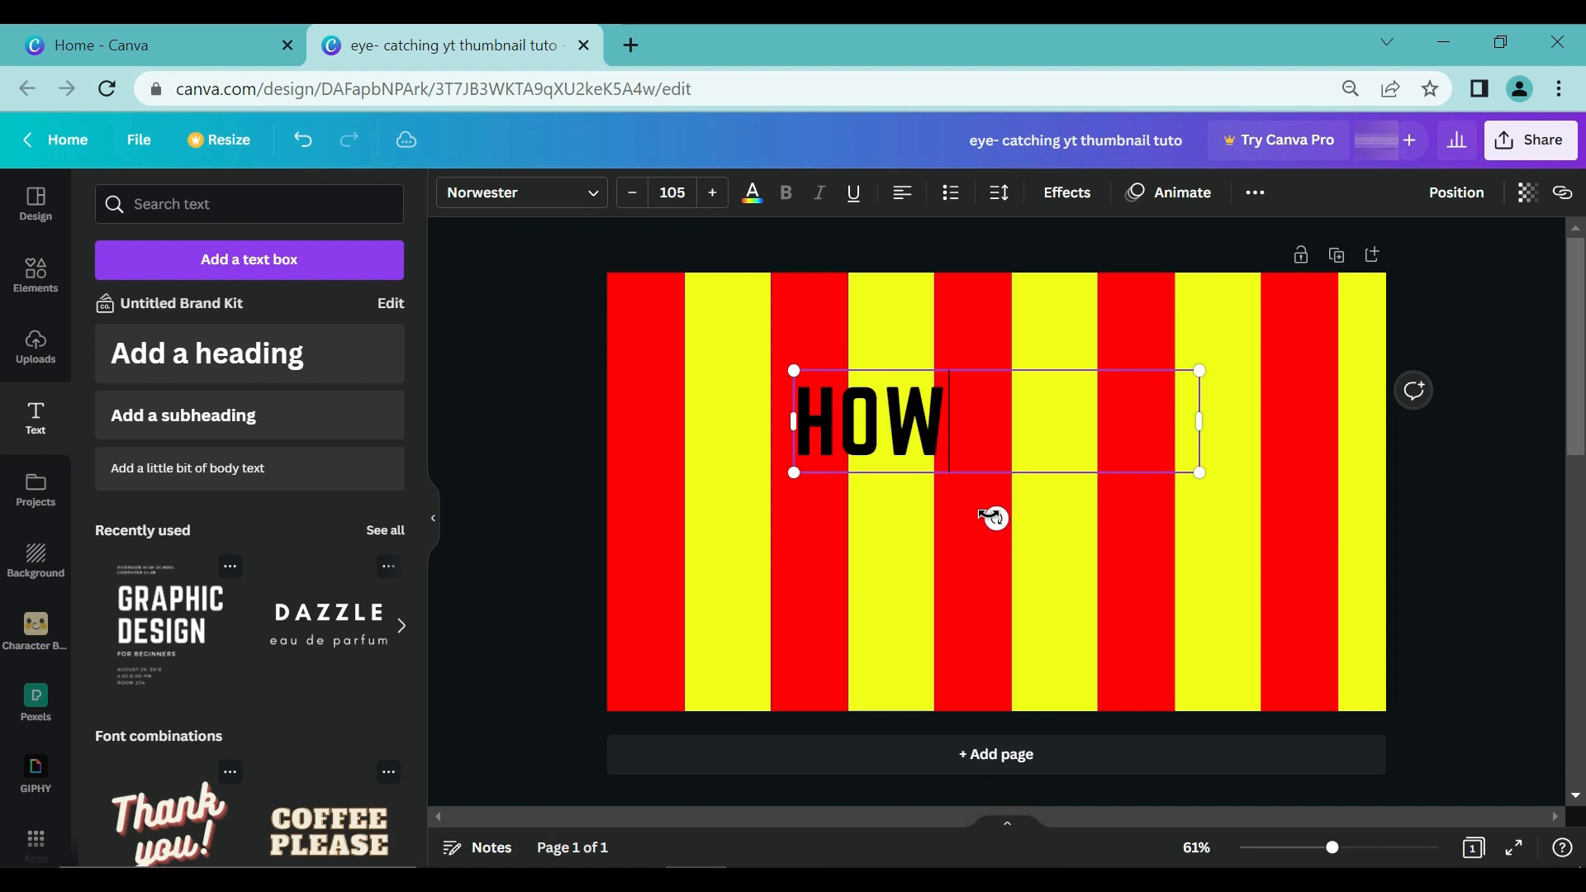
{"action": "type", "text": " TO M"}
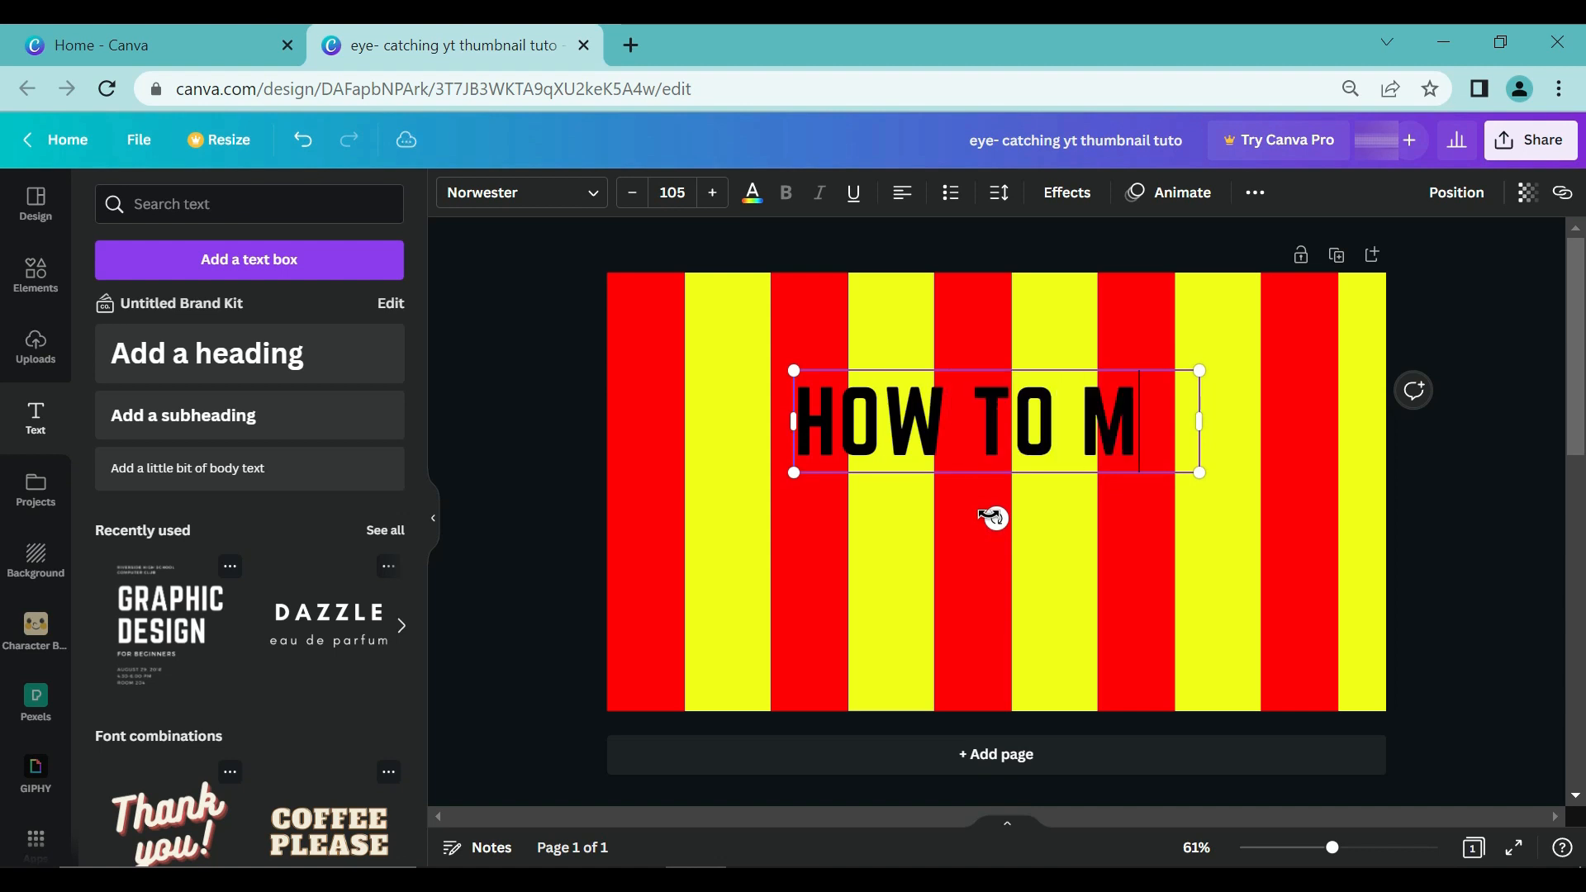
{"action": "type", "text": "AKE "}
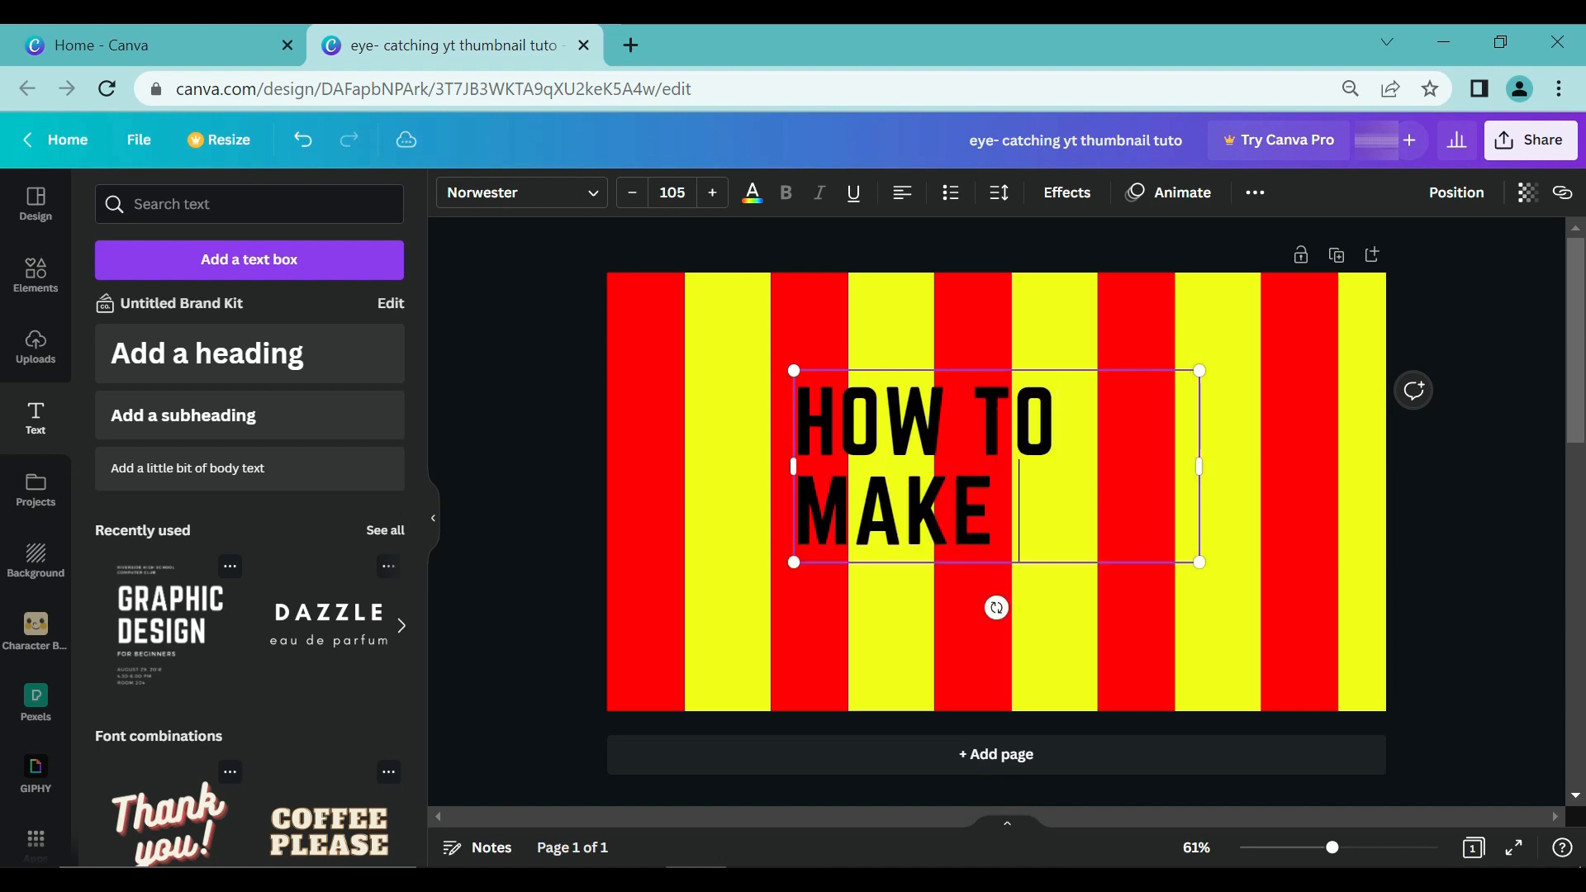
{"action": "type", "text": "HI"}
{"action": "key", "text": "BackSpace"}
{"action": "type", "text": "OME"}
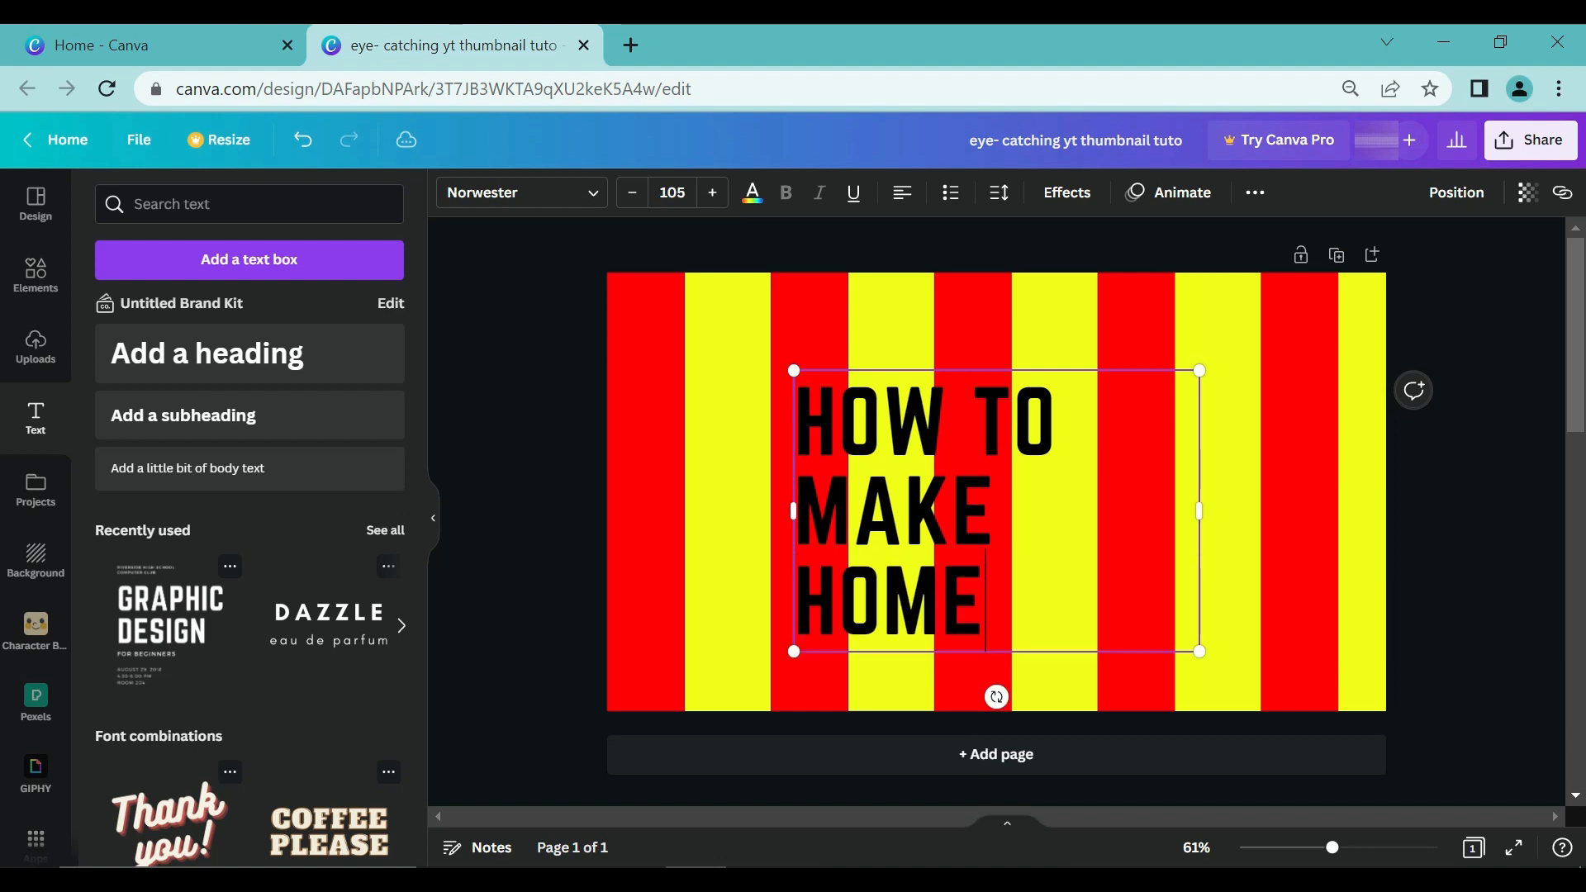
{"action": "type", "text": "MADE F"}
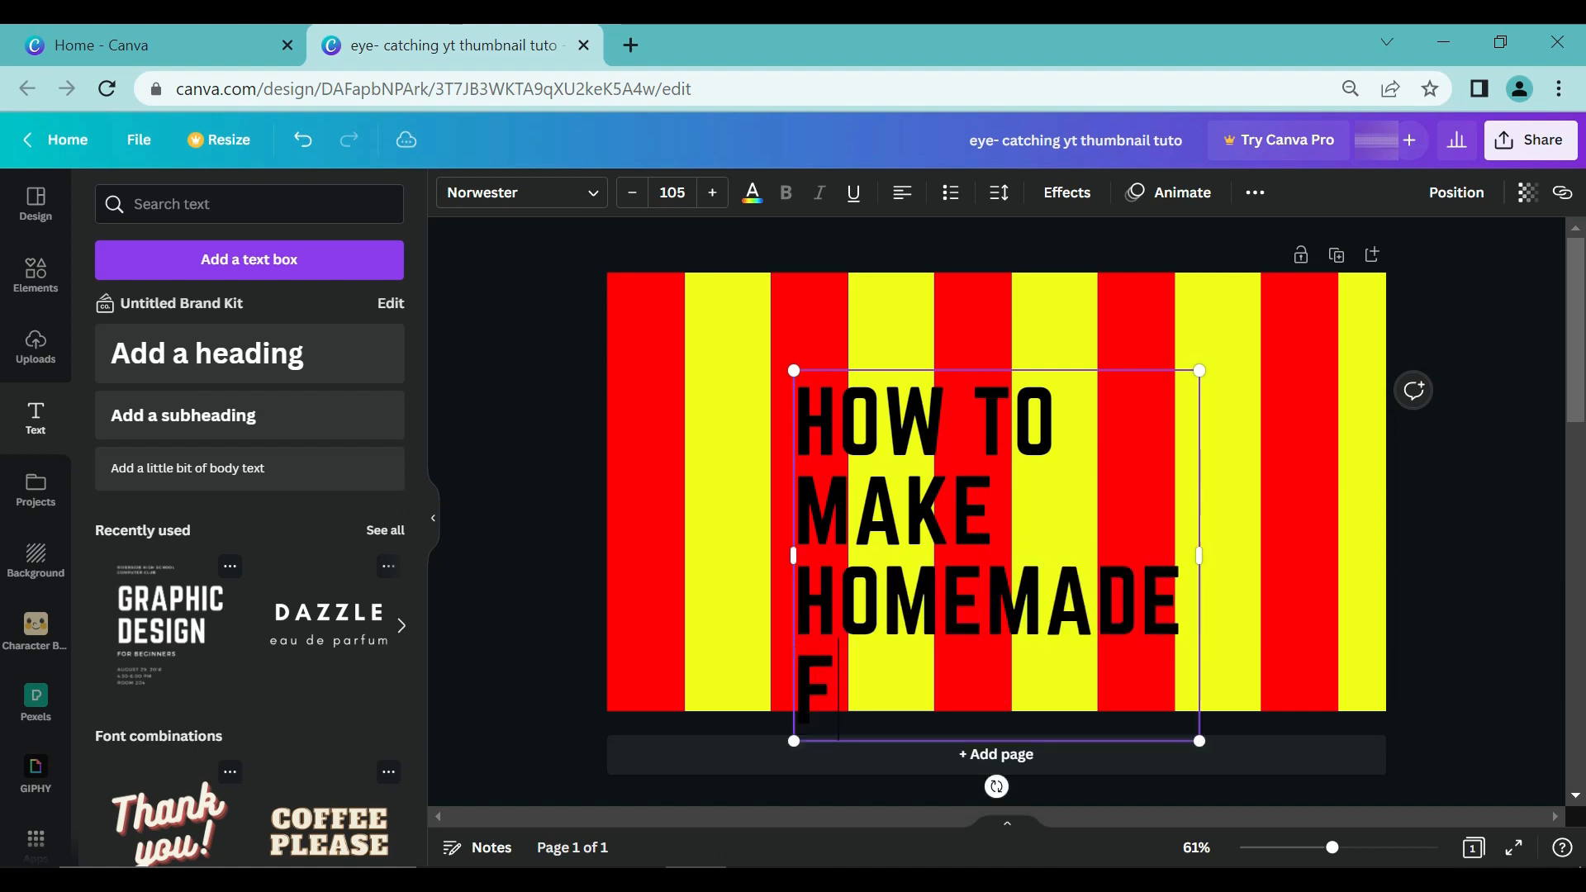
{"action": "type", "text": "RIED CHICKEN"}
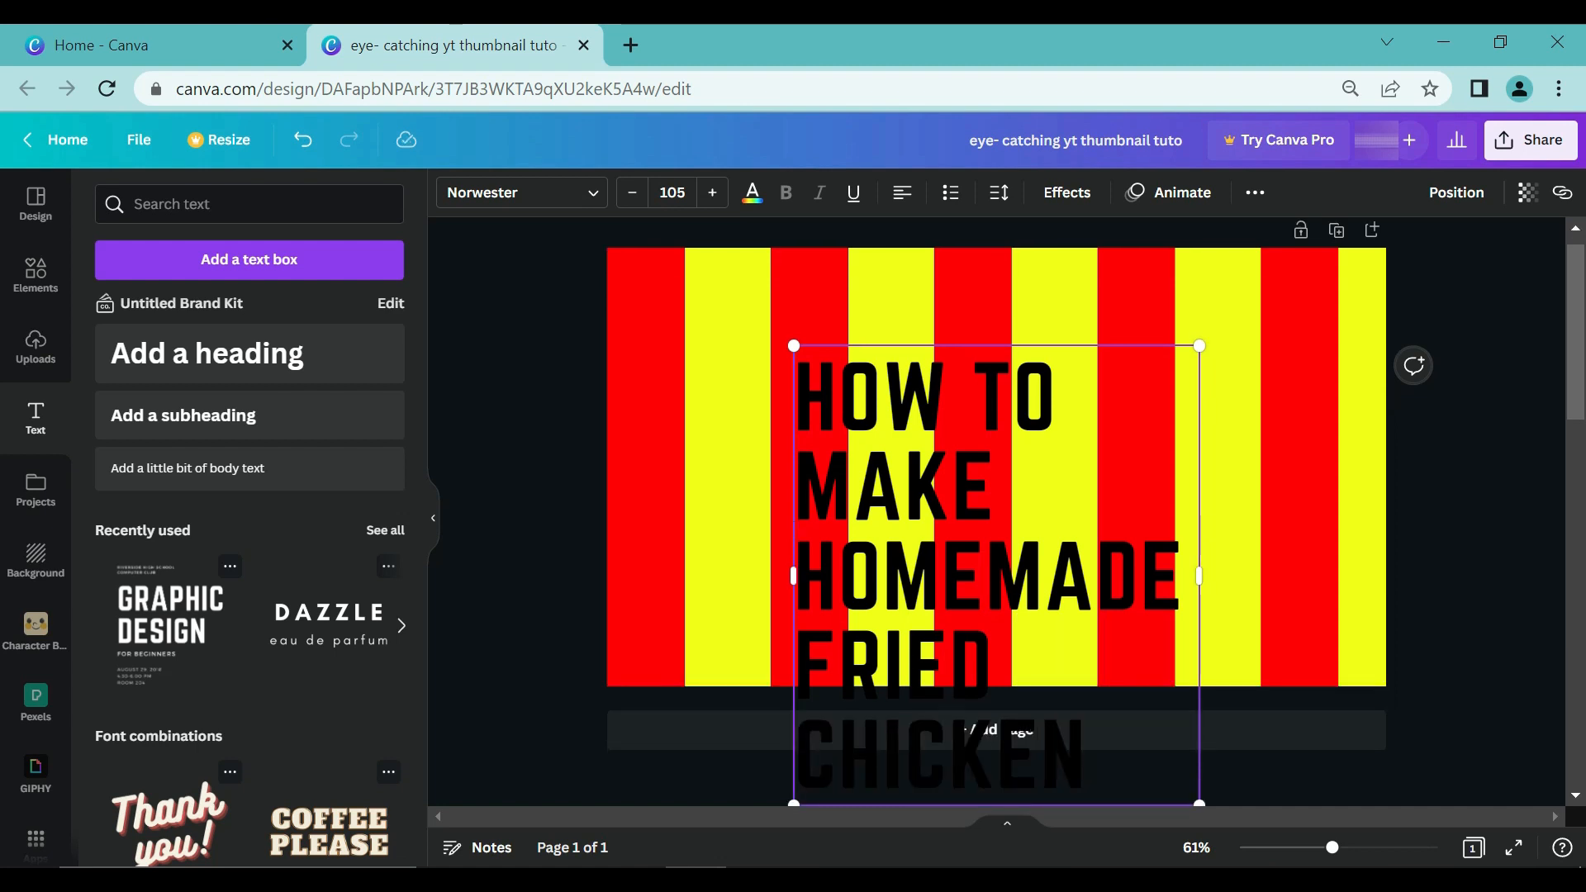
- Widen the heading's text box to fit three lines, then place it in the page's upper-left area at font size 108
{"action": "left_click_drag", "start_coordinate": [1199, 568], "coordinate": [1321, 569]}
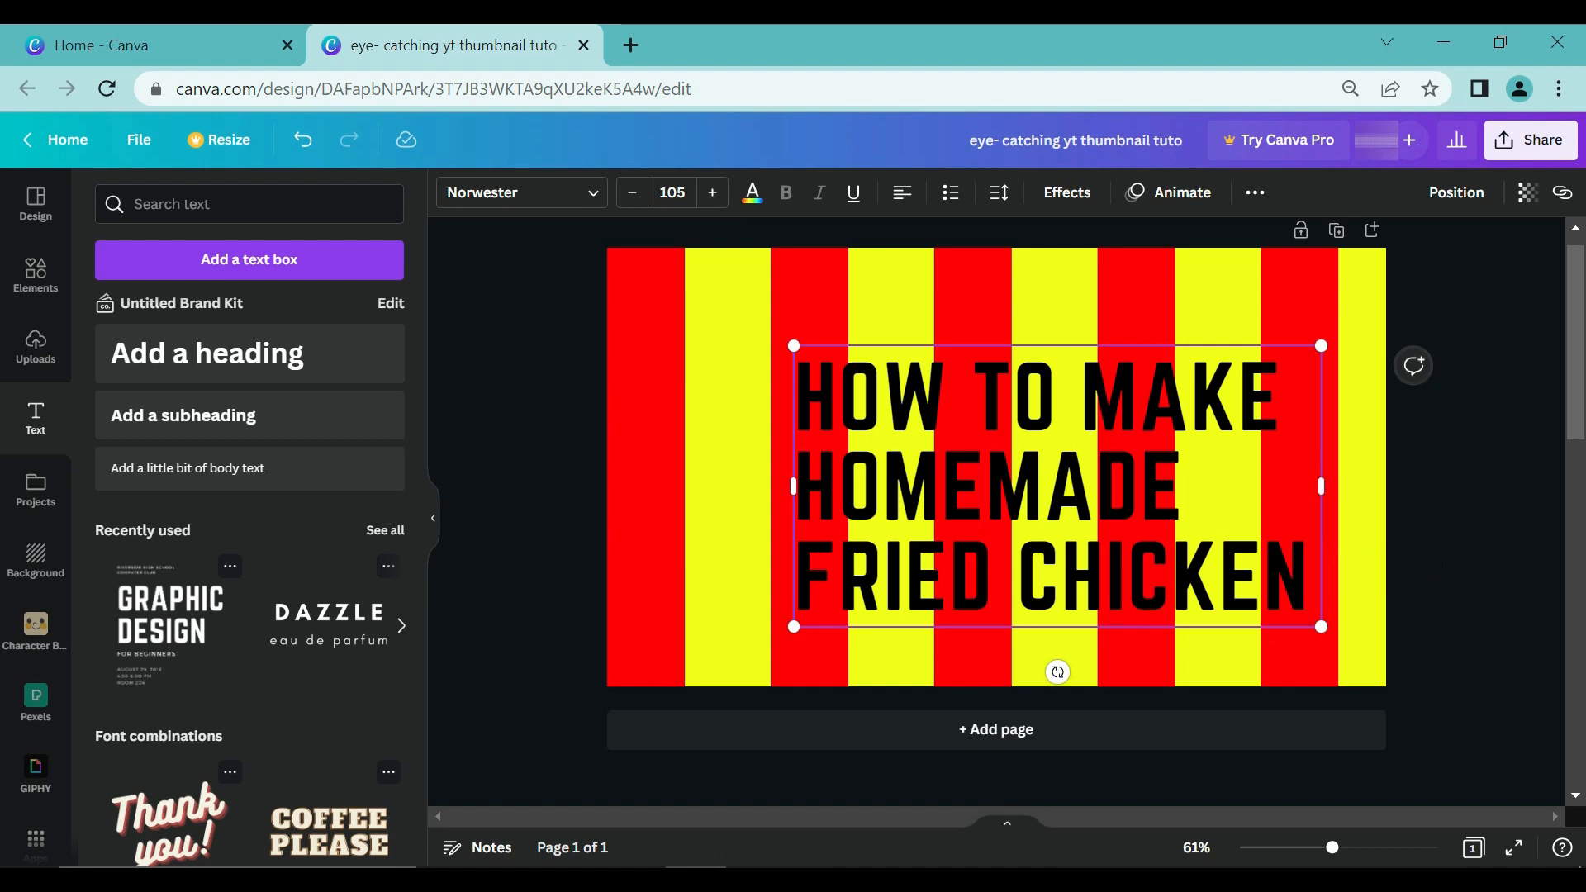
{"action": "left_click", "coordinate": [605, 382]}
{"action": "left_click_drag", "start_coordinate": [864, 395], "coordinate": [690, 316]}
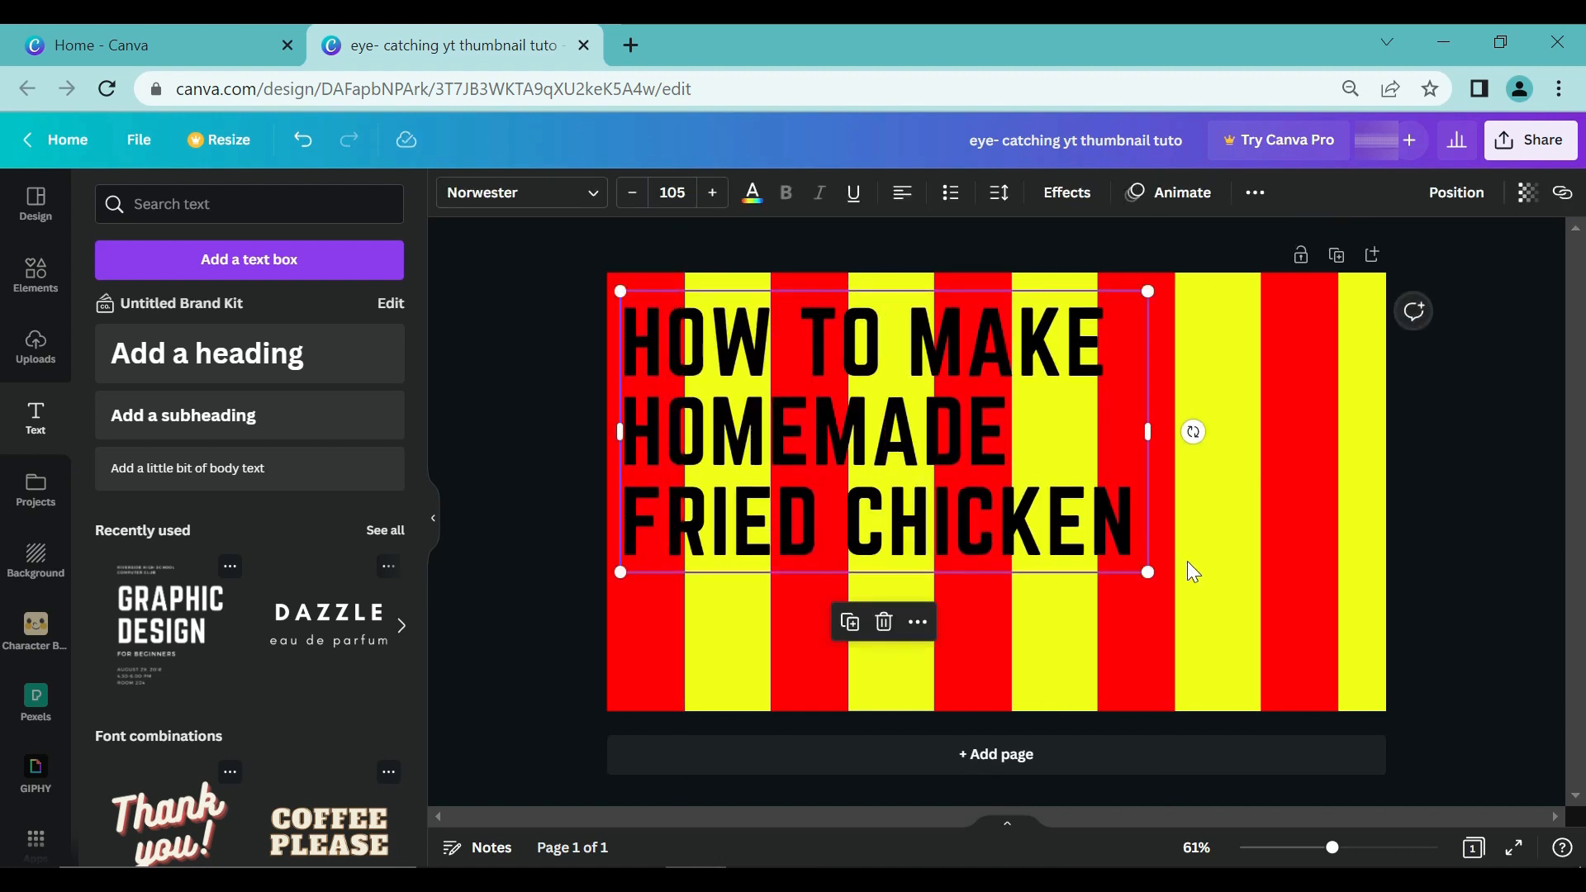
{"action": "left_click_drag", "start_coordinate": [1149, 576], "coordinate": [1129, 652]}
{"action": "left_click_drag", "start_coordinate": [934, 484], "coordinate": [927, 491]}
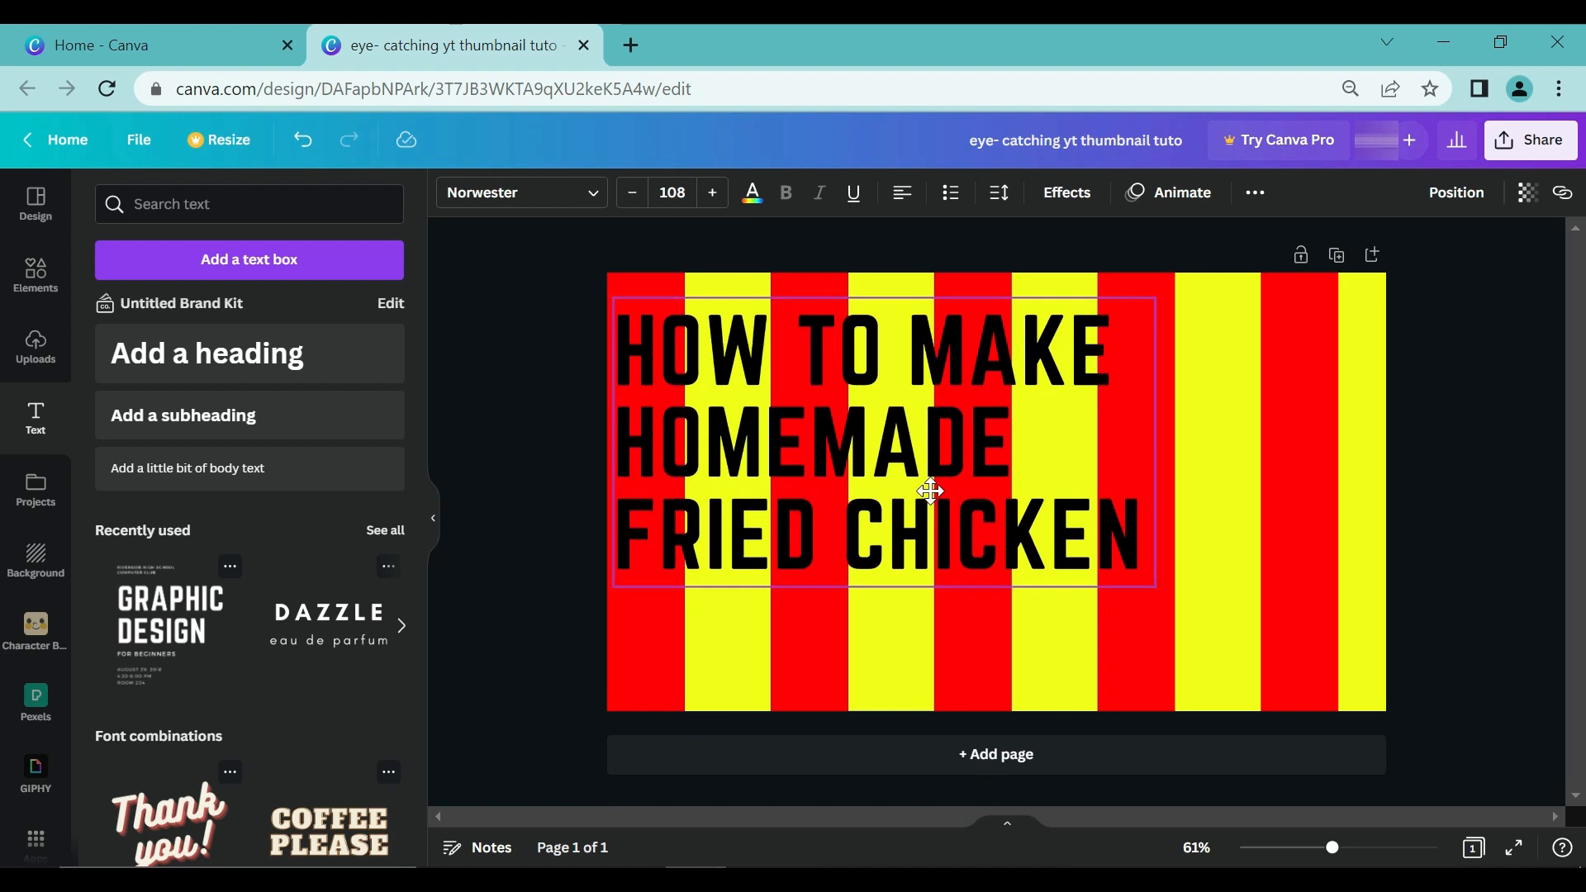
{"action": "left_click", "coordinate": [510, 355]}
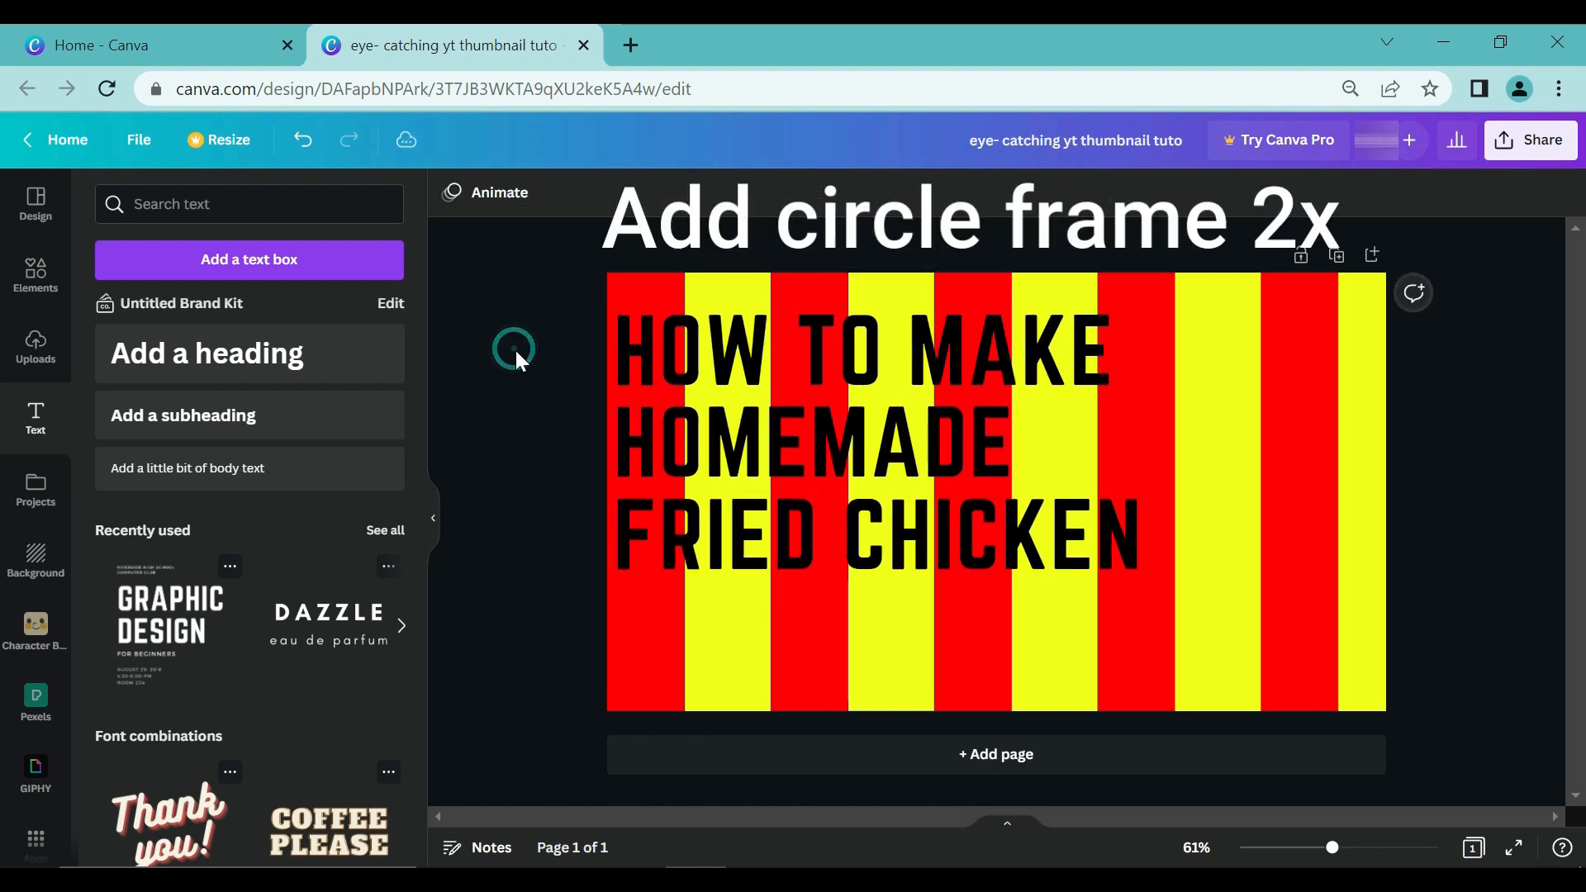
- Add a circle frame and place it in the page's upper-right corner beside the heading
{"action": "left_click", "coordinate": [33, 281]}
{"action": "scroll", "coordinate": [171, 471], "scroll_direction": "down", "scroll_amount": 10}
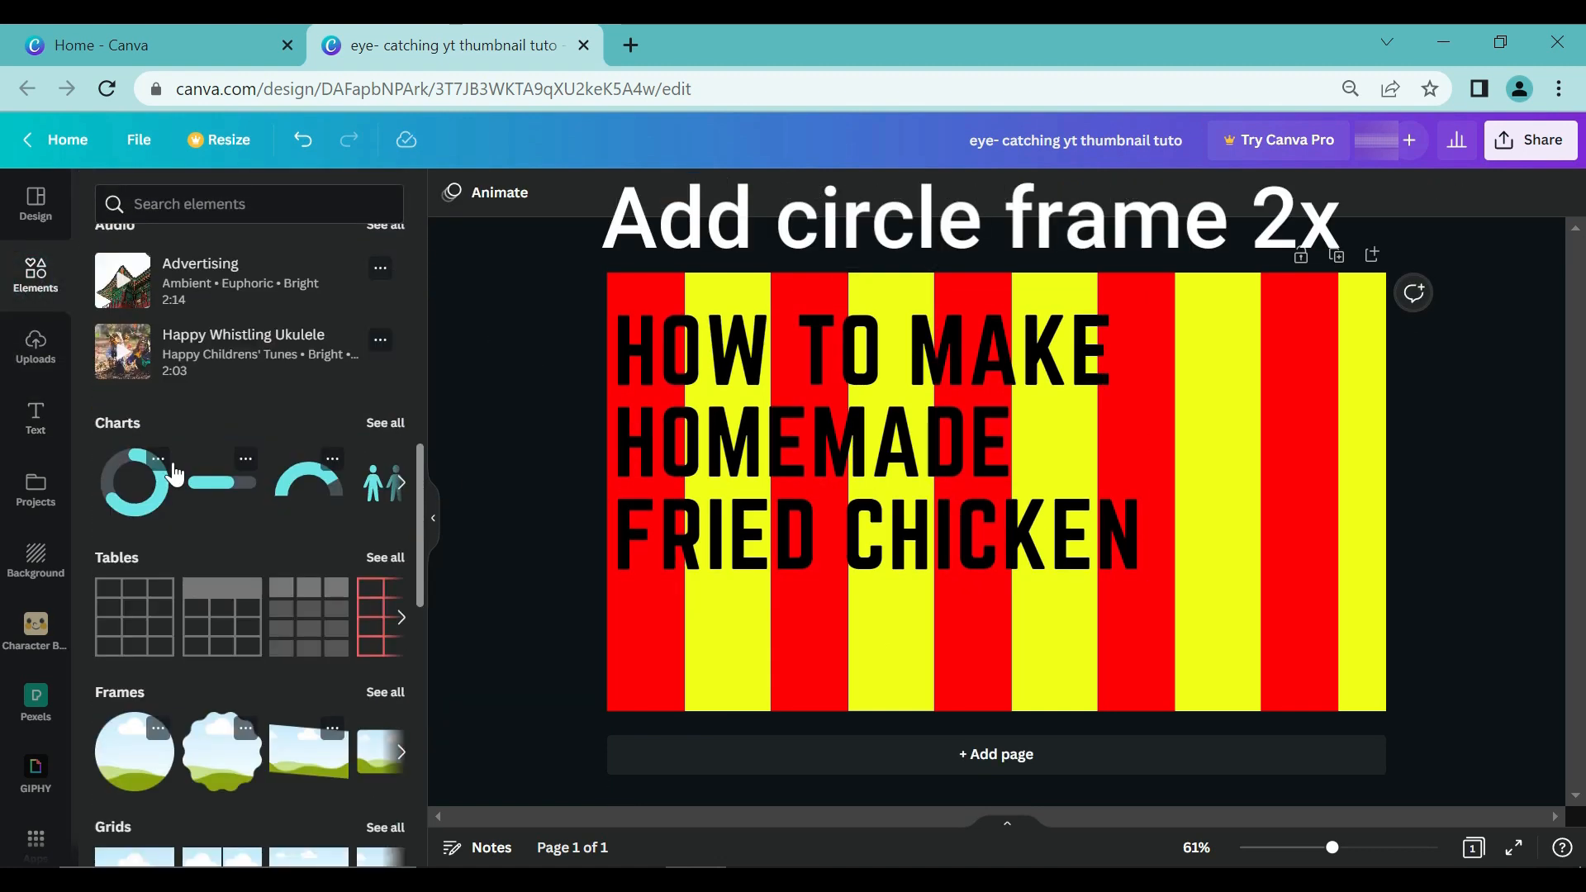
{"action": "scroll", "coordinate": [165, 514], "scroll_direction": "down", "scroll_amount": 5}
{"action": "left_click", "coordinate": [134, 380]}
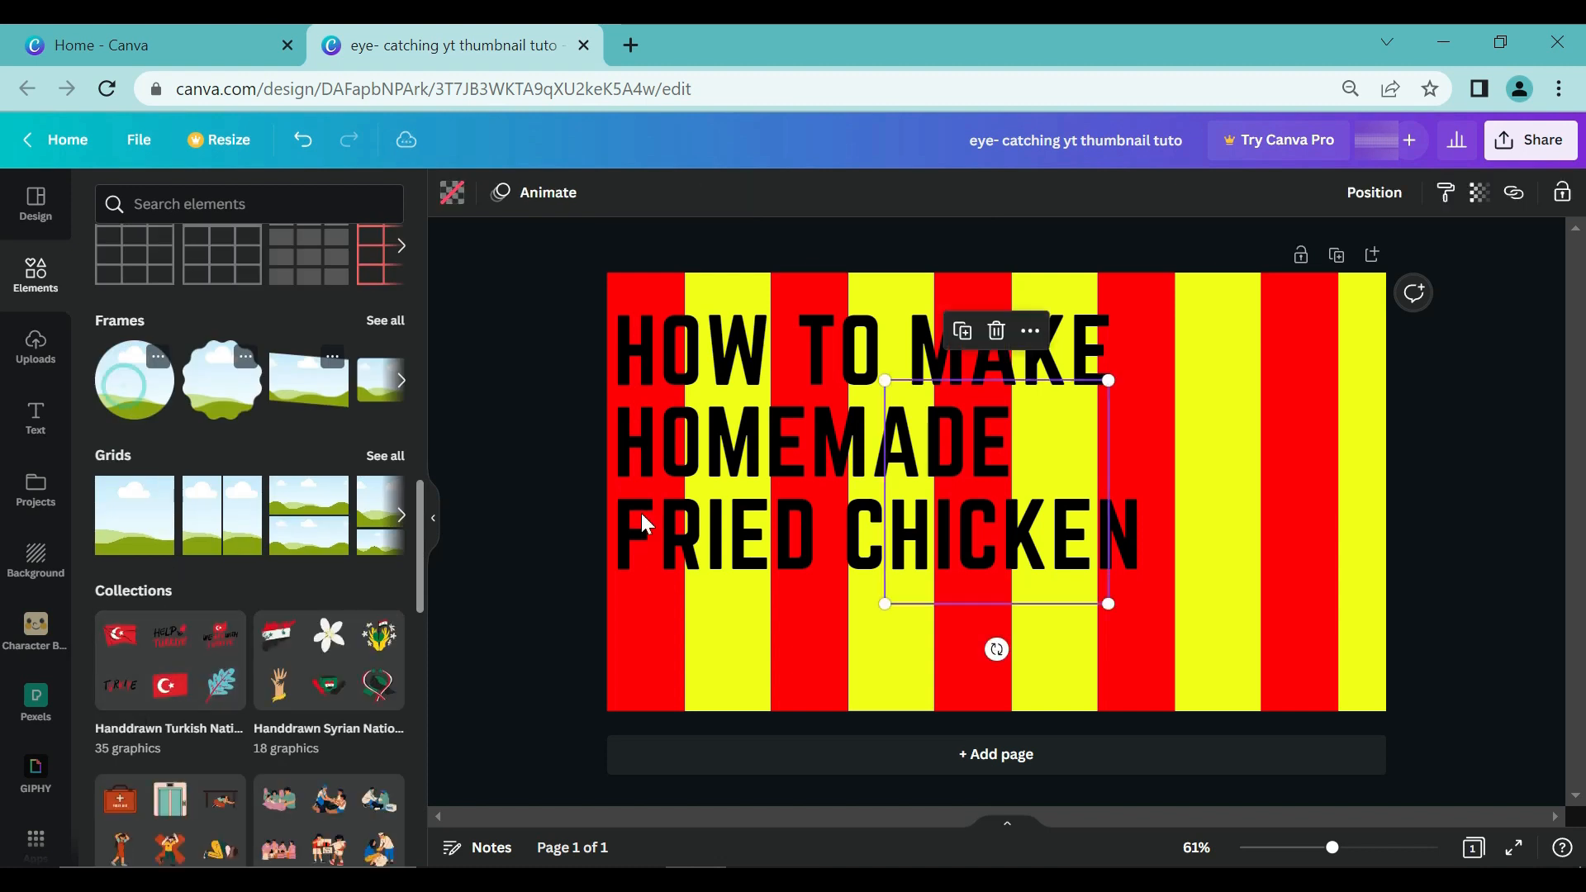
{"action": "left_click_drag", "start_coordinate": [1003, 520], "coordinate": [1259, 412]}
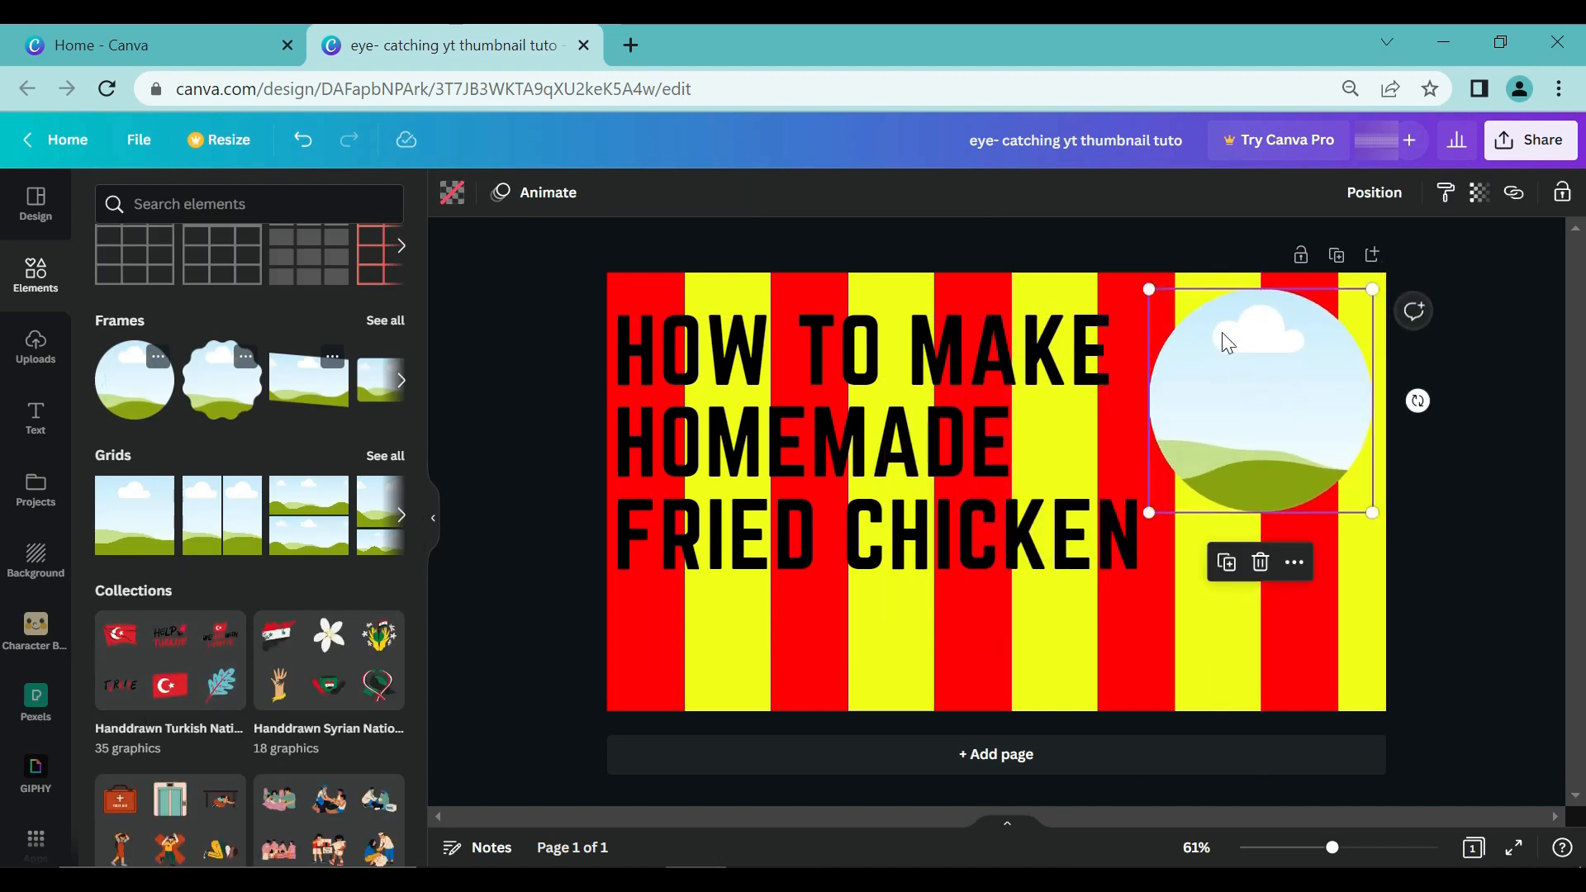
- Duplicate the circle frame and stack both circles vertically so they line up along the page's right side
{"action": "left_click", "coordinate": [1226, 555]}
{"action": "left_click_drag", "start_coordinate": [1230, 493], "coordinate": [1232, 607]}
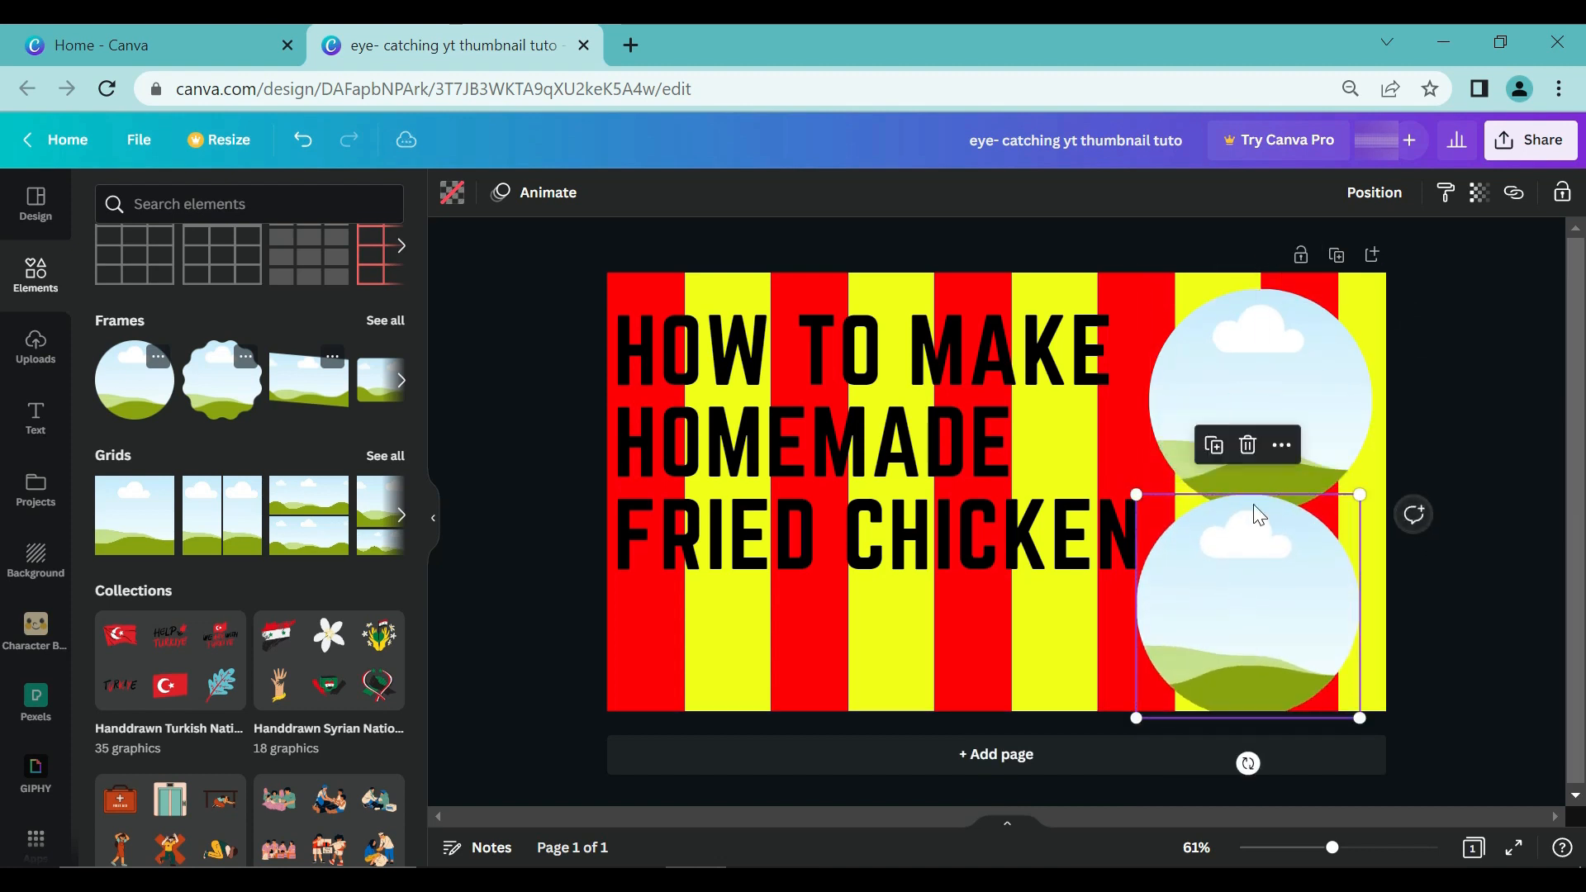
{"action": "left_click", "coordinate": [1338, 330]}
{"action": "left_click_drag", "start_coordinate": [1327, 312], "coordinate": [1321, 291]}
{"action": "left_click", "coordinate": [1260, 623]}
{"action": "left_click_drag", "start_coordinate": [1260, 623], "coordinate": [1270, 618]}
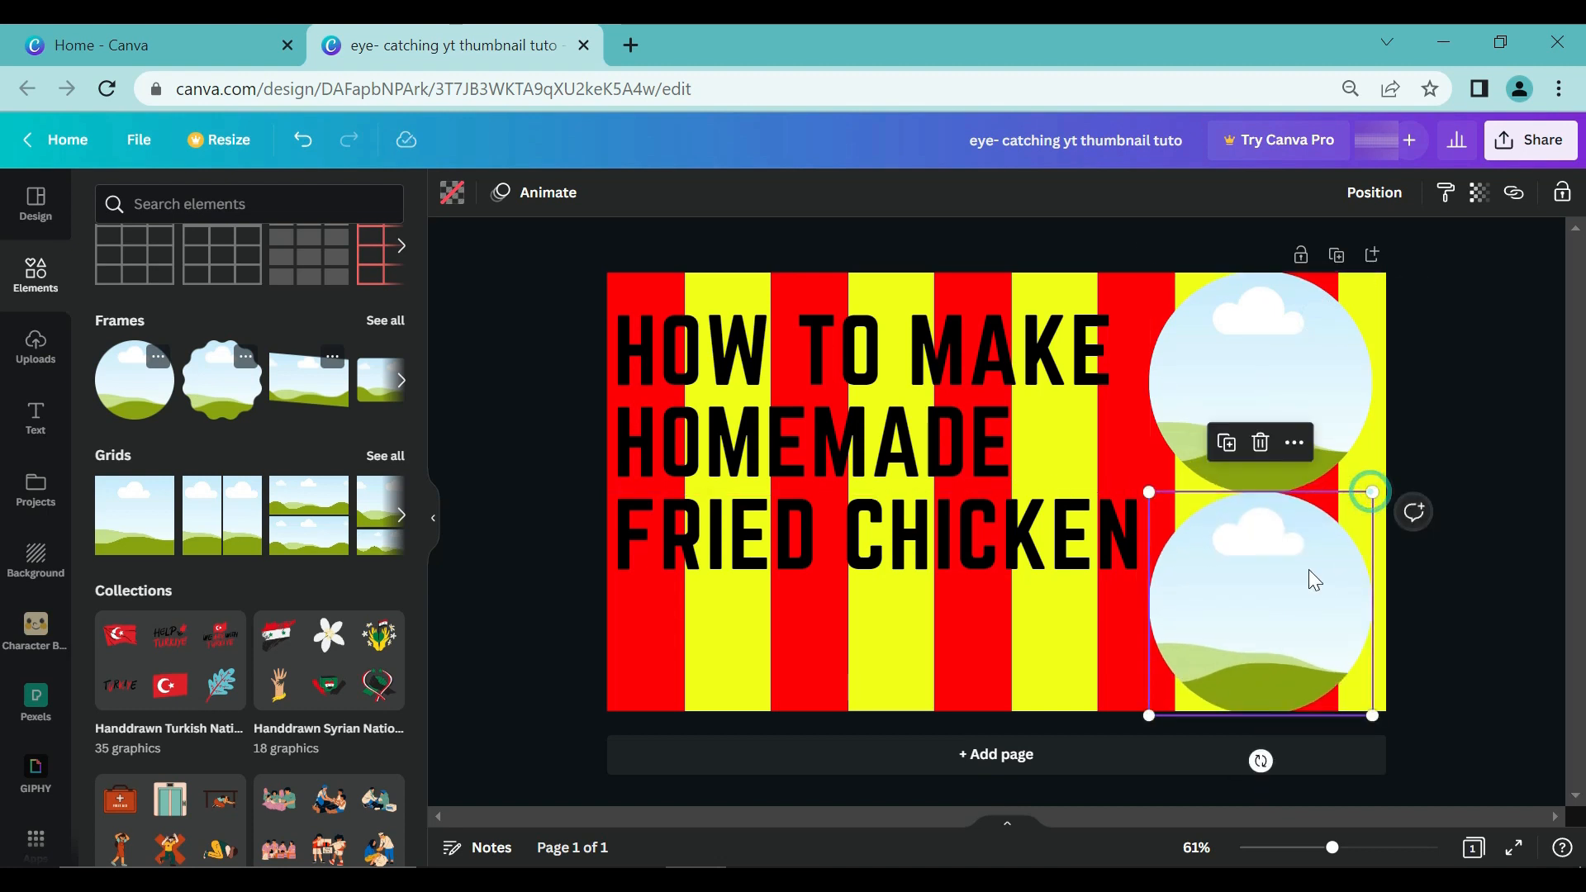
{"action": "left_click_drag", "start_coordinate": [1309, 567], "coordinate": [1310, 571]}
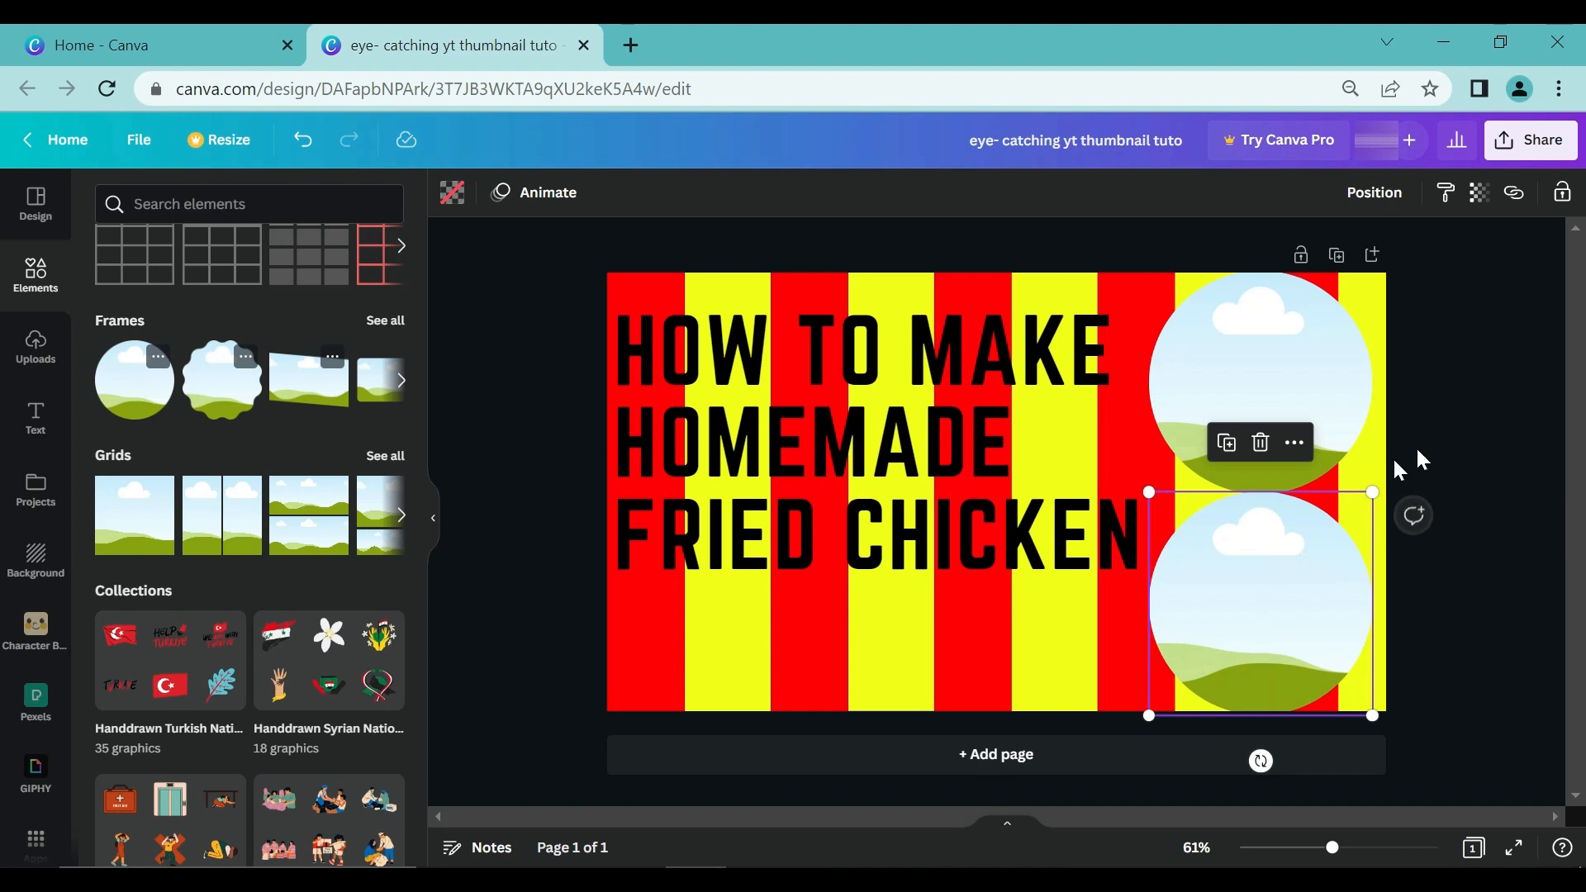
{"action": "left_click", "coordinate": [1416, 465]}
- Open the uploaded images and locate the fried chicken photos
{"action": "left_click", "coordinate": [34, 420]}
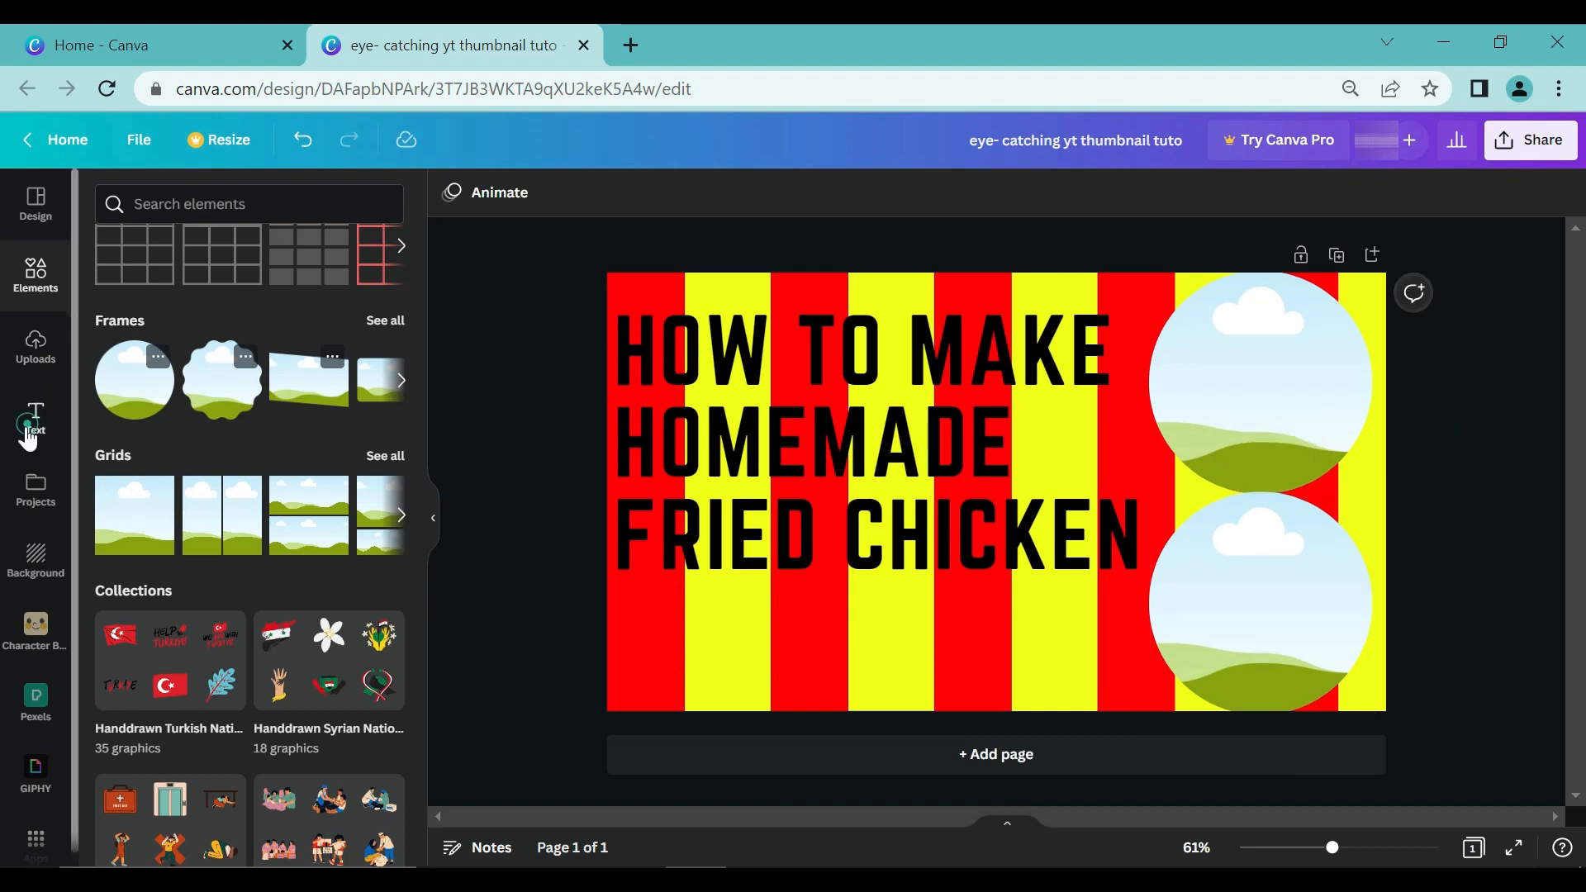
{"action": "left_click", "coordinate": [35, 277]}
{"action": "left_click", "coordinate": [48, 371]}
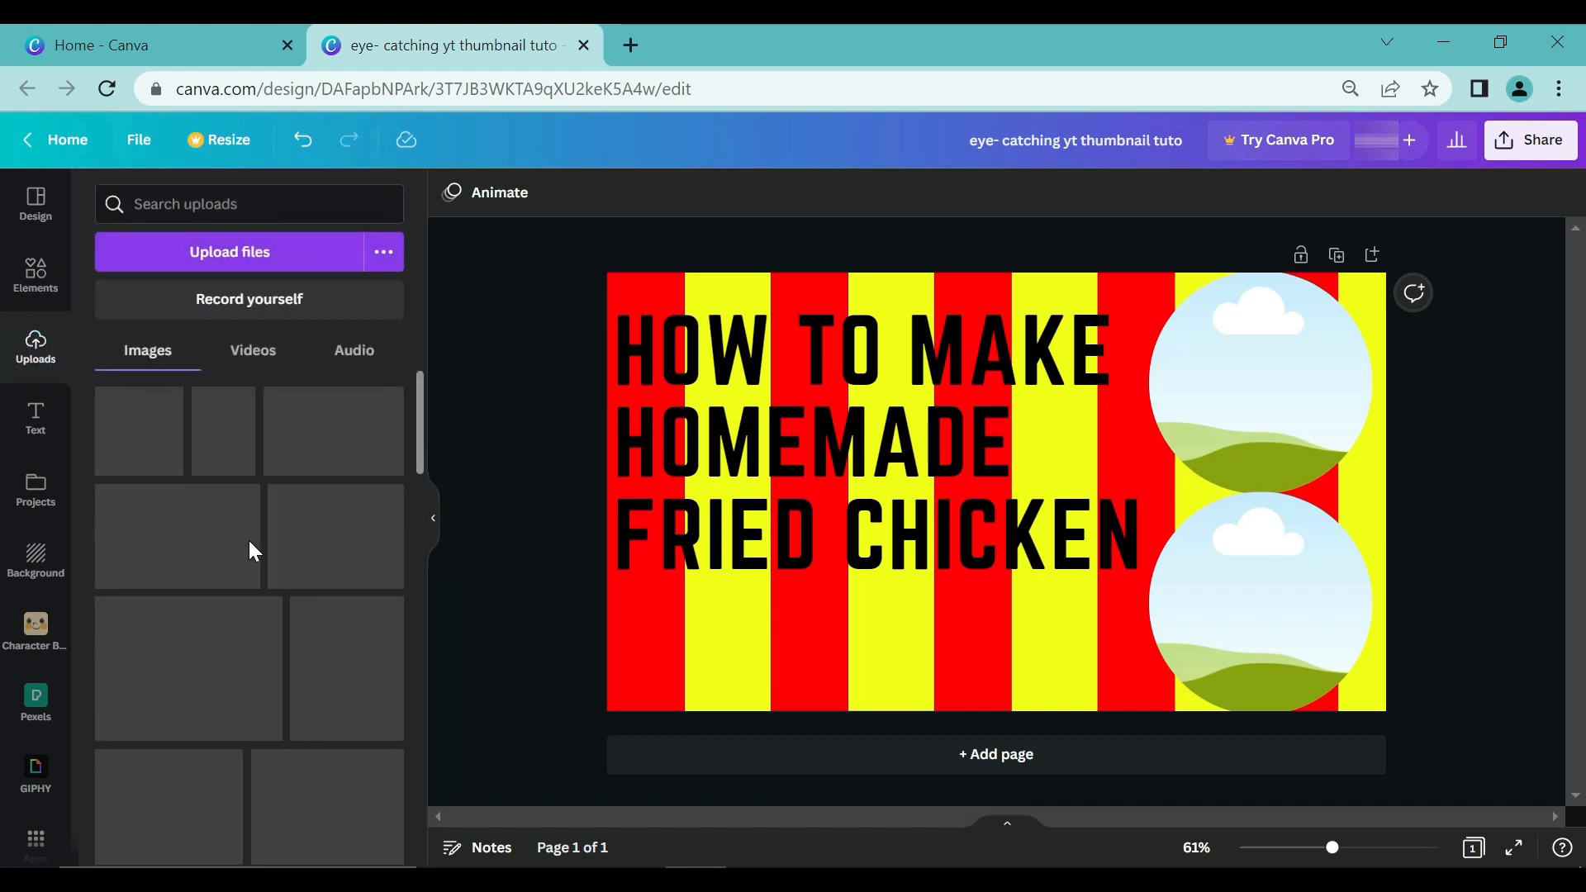
{"action": "scroll", "coordinate": [258, 532], "scroll_direction": "down", "scroll_amount": 5}
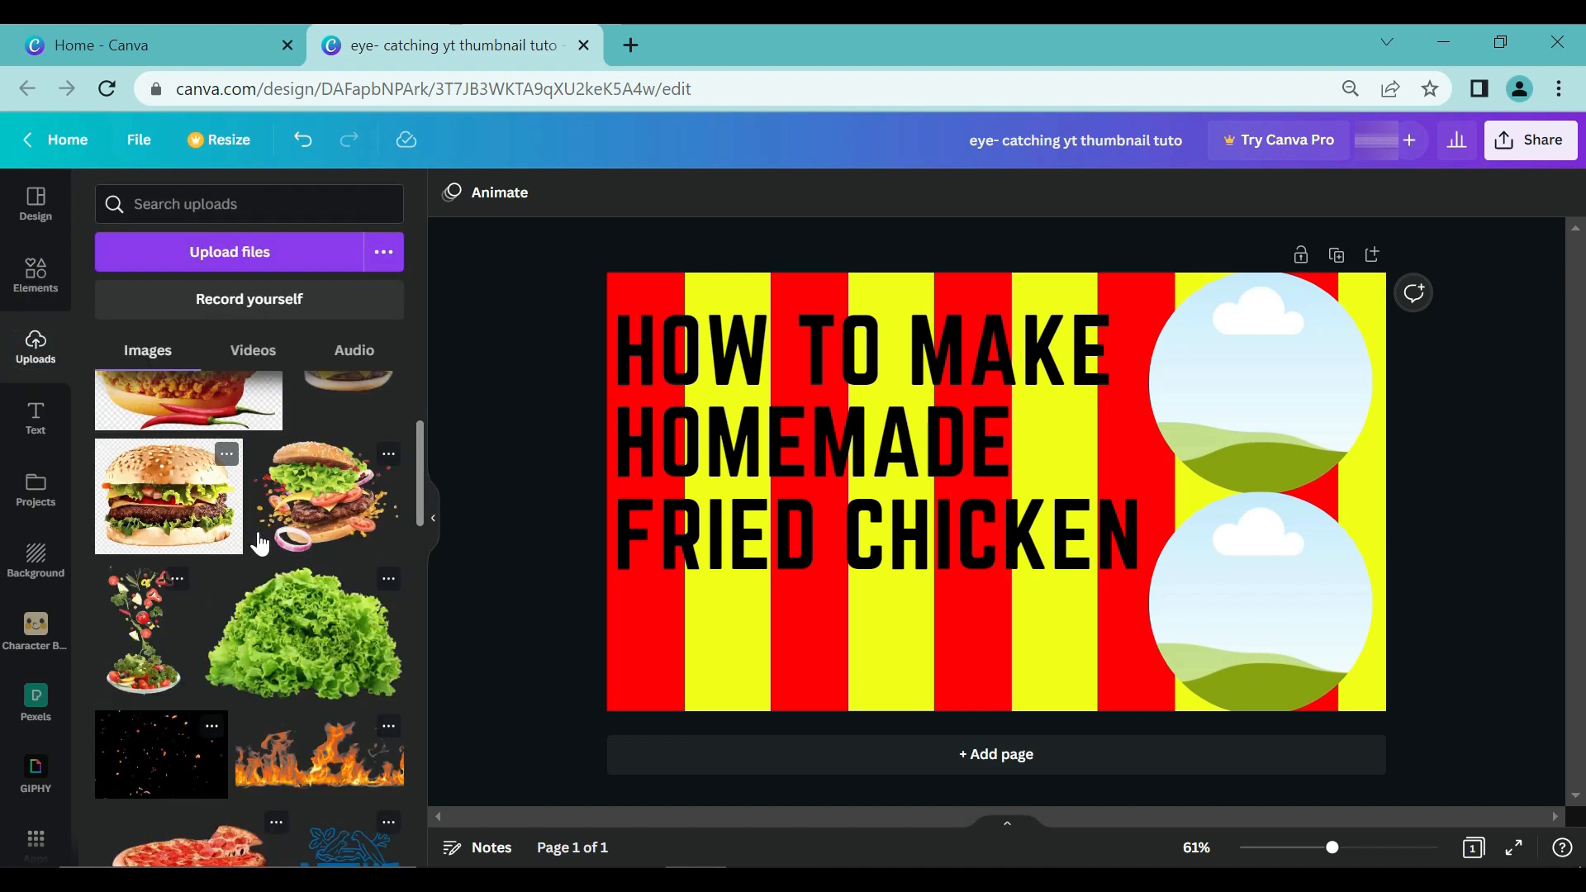
{"action": "scroll", "coordinate": [264, 529], "scroll_direction": "down", "scroll_amount": 5}
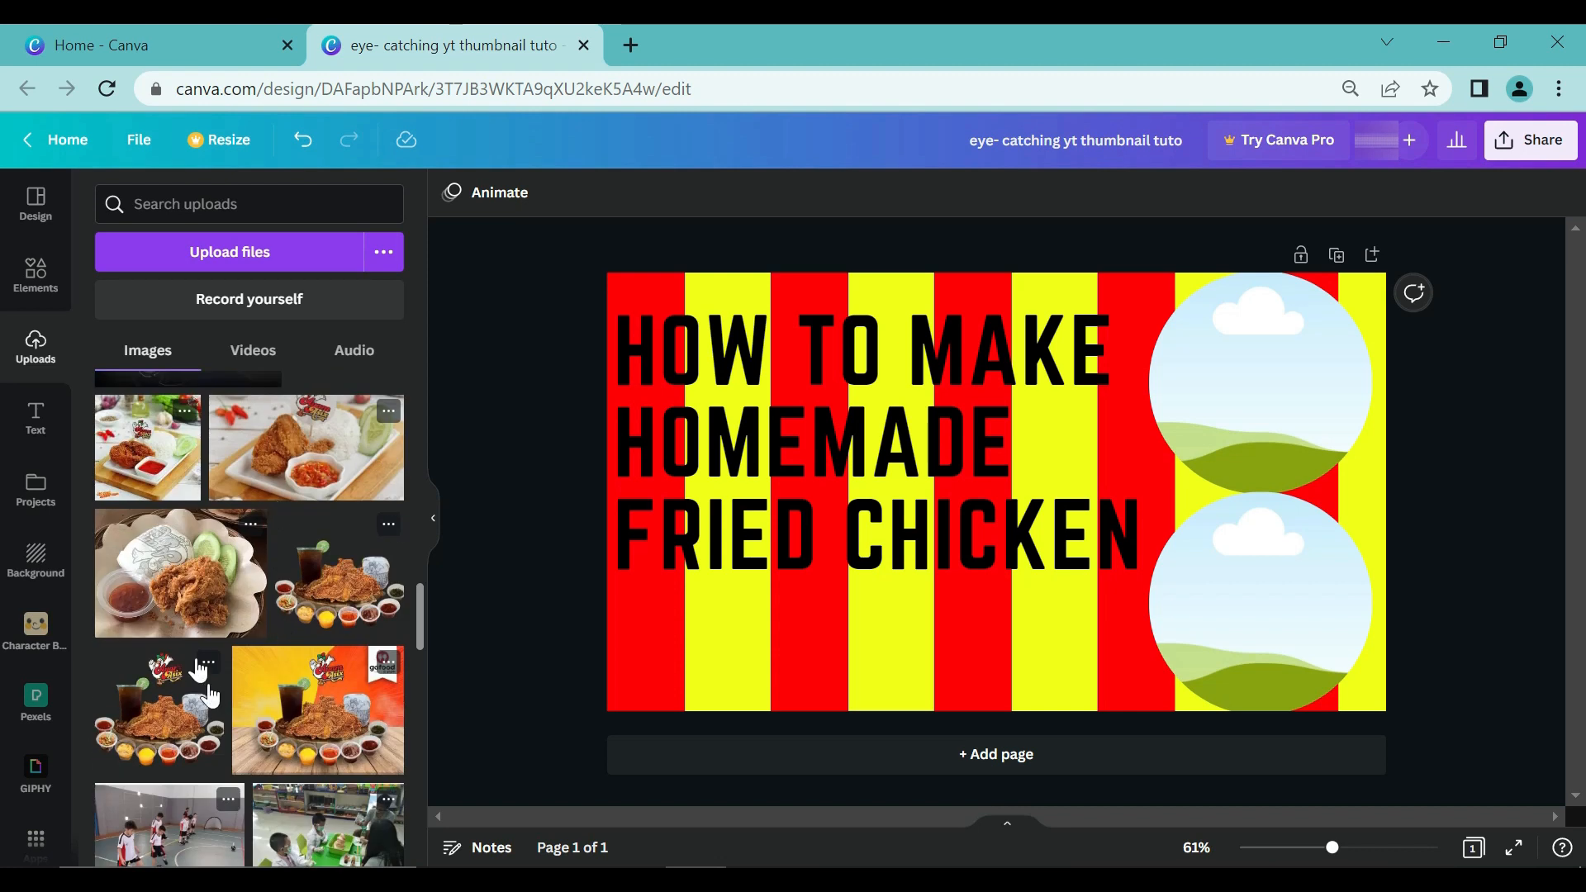
- Fill the upper circle frame with the uploaded photo of fried chicken, wrapped rice and sauce
{"action": "left_click", "coordinate": [198, 607]}
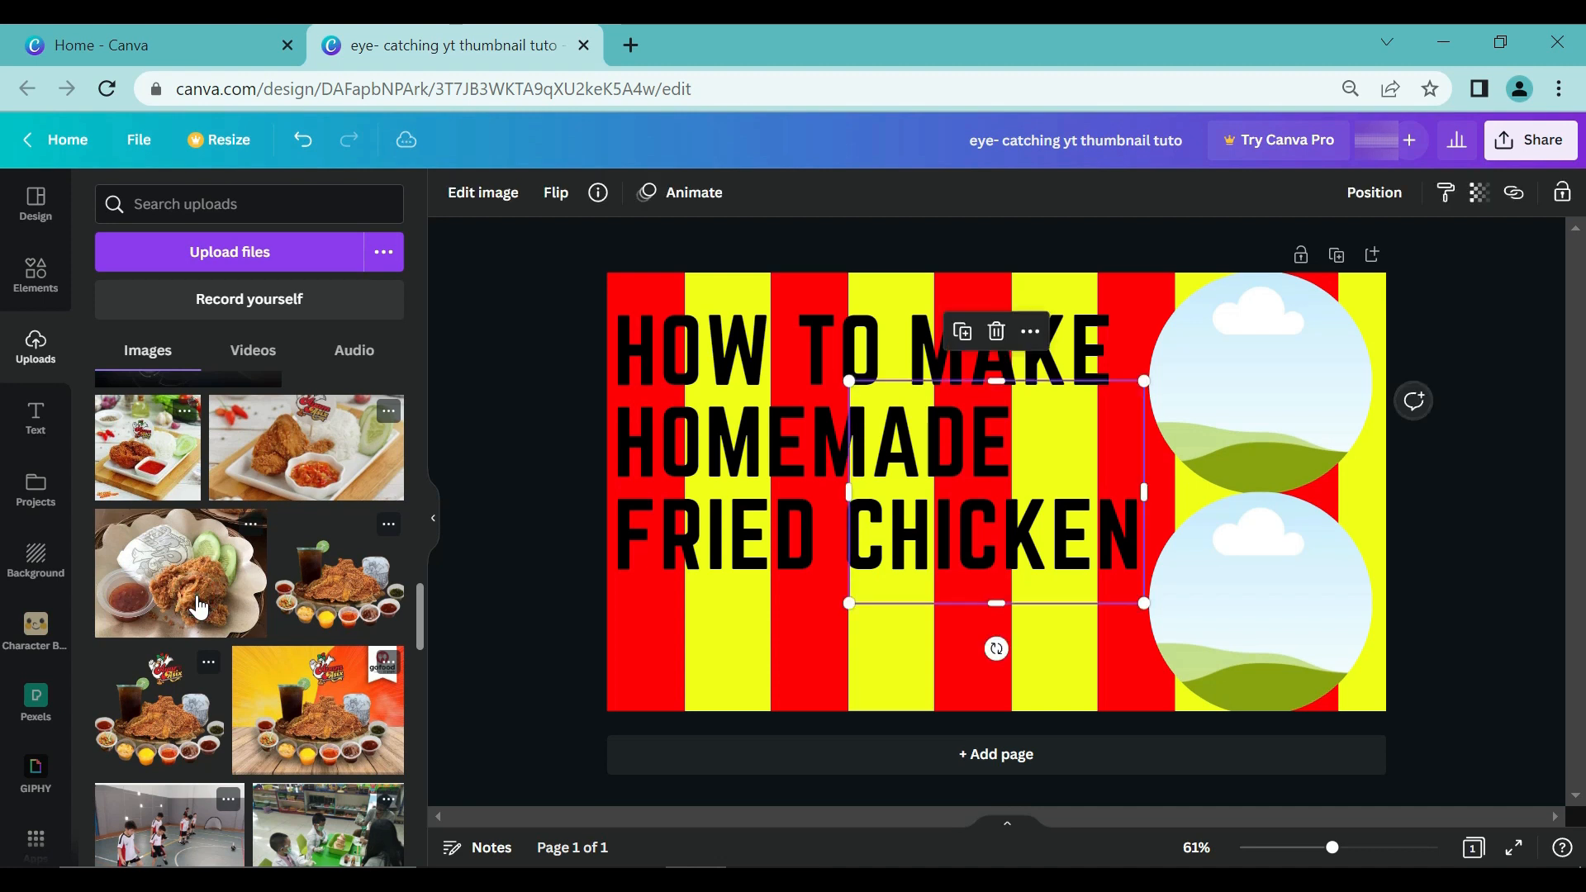
{"action": "left_click_drag", "start_coordinate": [982, 484], "coordinate": [1268, 374]}
{"action": "double_click", "coordinate": [1256, 379]}
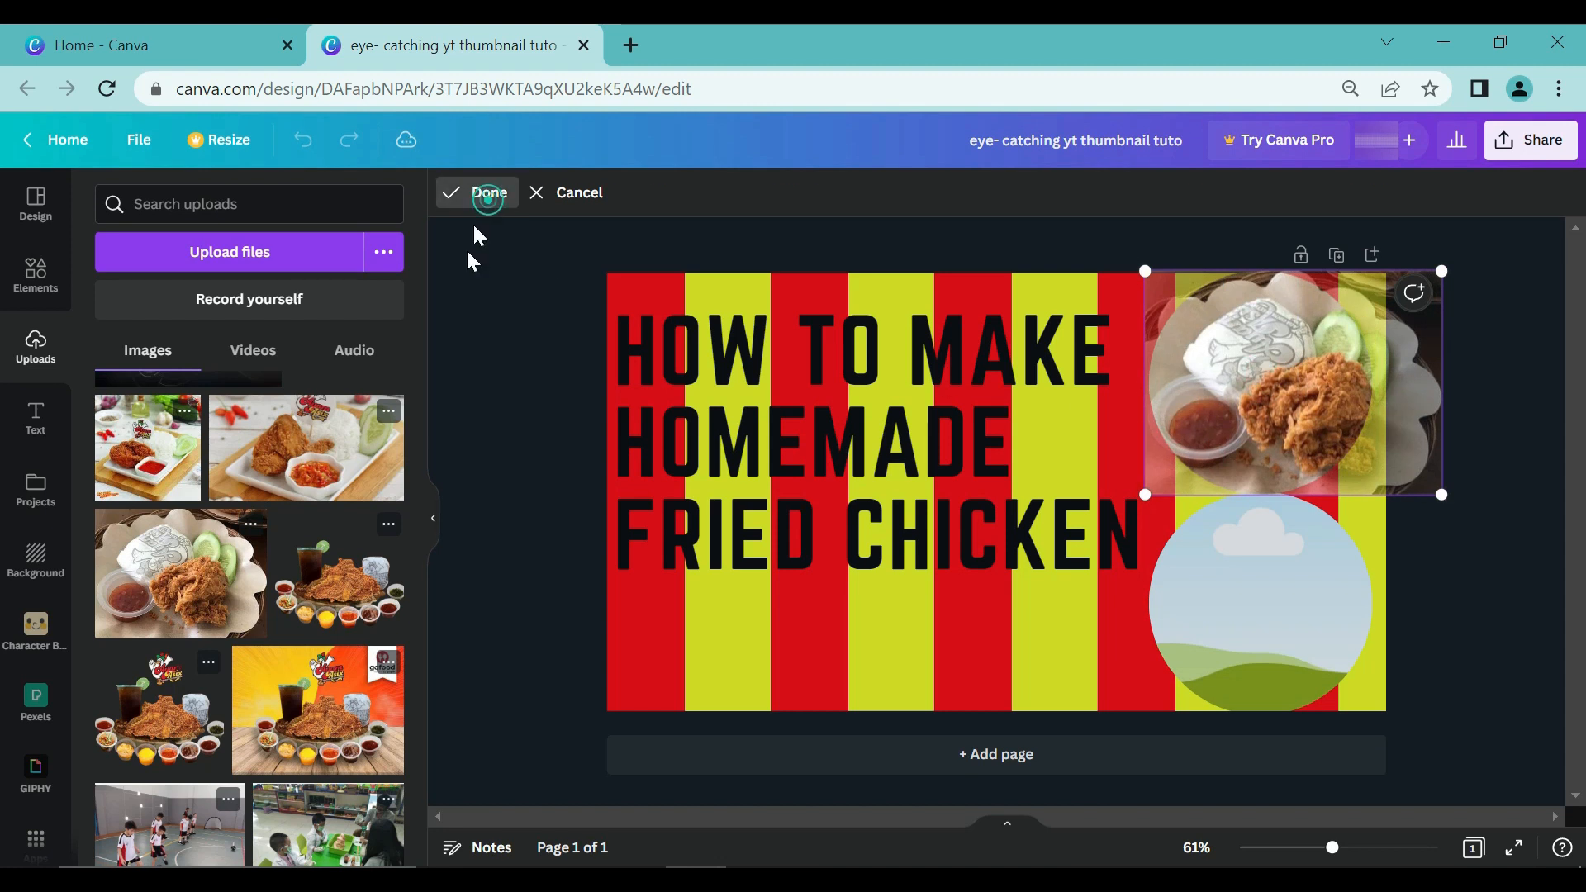
{"action": "left_click", "coordinate": [475, 197]}
{"action": "left_click", "coordinate": [447, 471]}
- Fill the lower circle frame with the uploaded cutout image of a heaped bowl of fried chicken
{"action": "scroll", "coordinate": [190, 564], "scroll_direction": "down", "scroll_amount": 5}
{"action": "scroll", "coordinate": [190, 564], "scroll_direction": "up", "scroll_amount": 5}
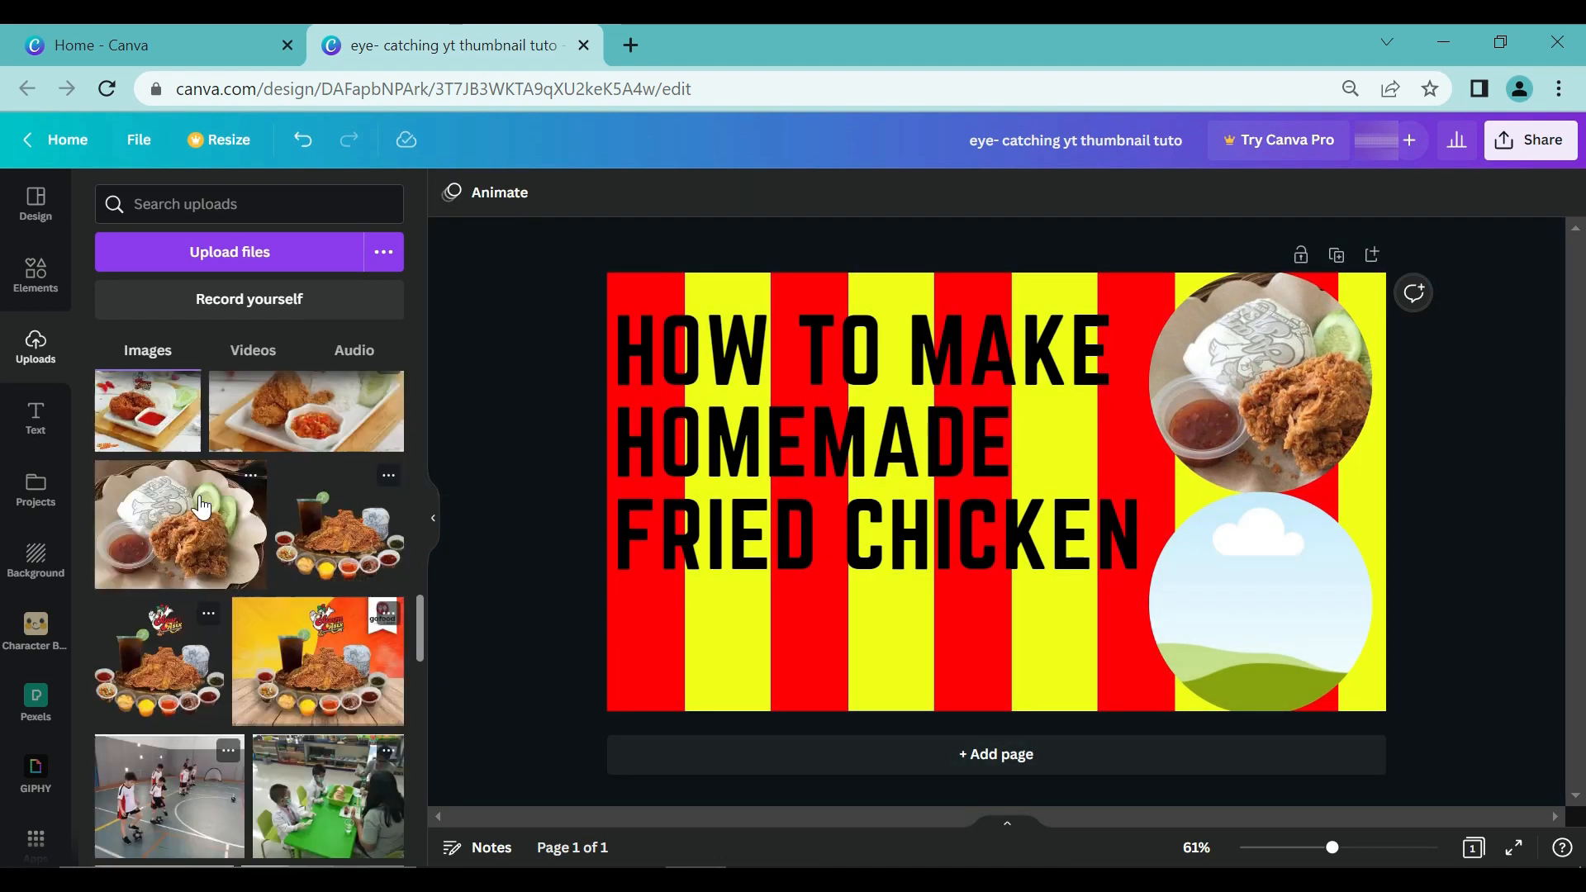
{"action": "left_click_drag", "start_coordinate": [351, 454], "coordinate": [1181, 599]}
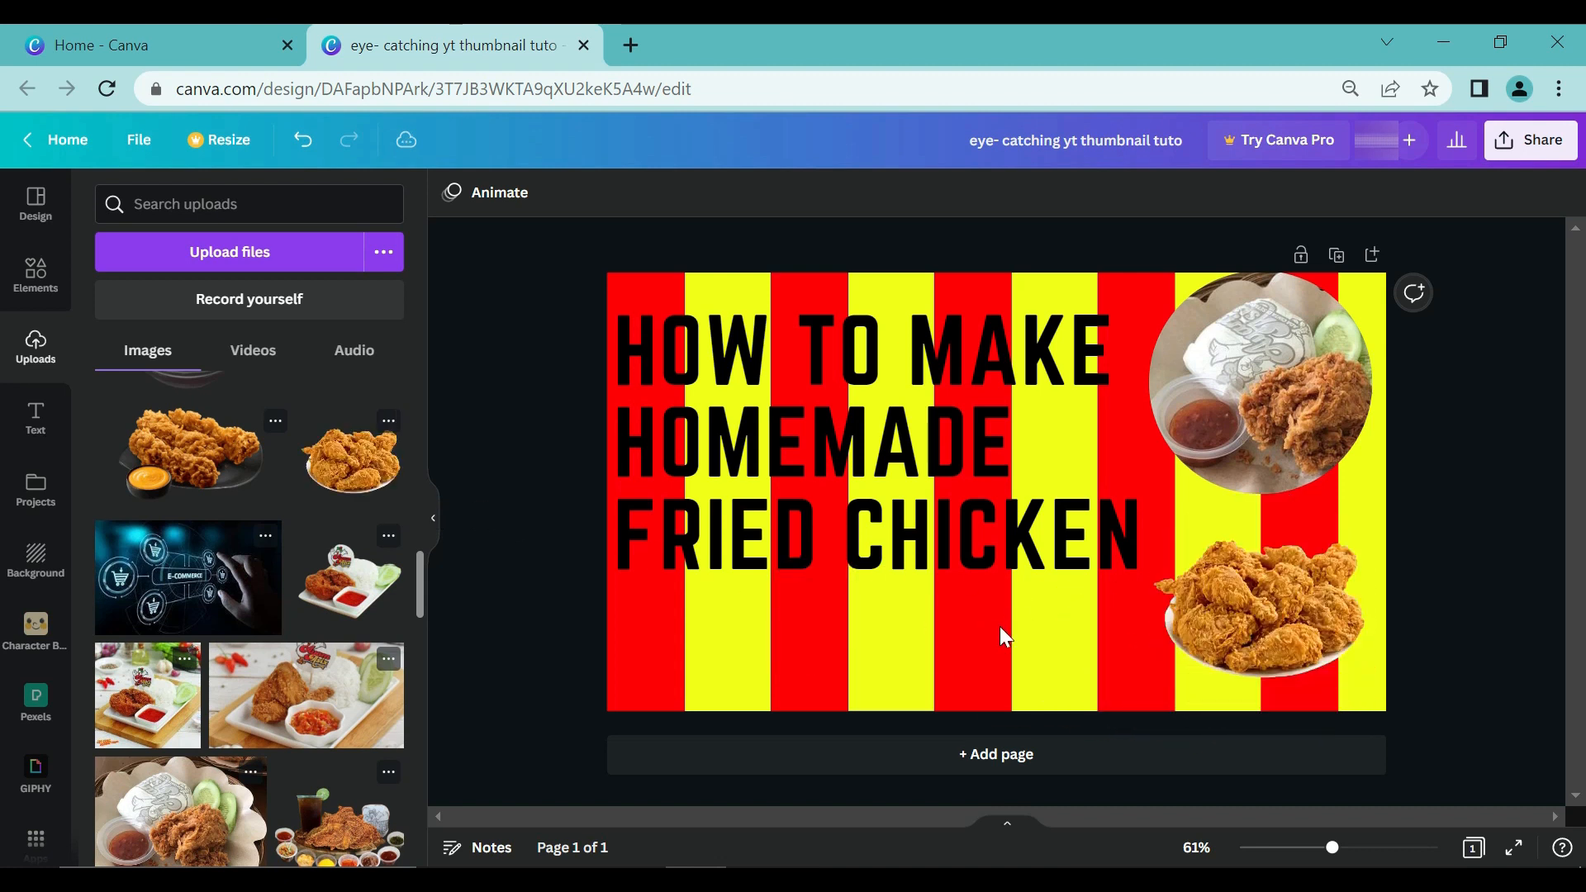
- Replace the photo in the upper circle frame with the uploaded image of fried chicken and orange dipping sauce on a black plate
{"action": "left_click", "coordinate": [1244, 442]}
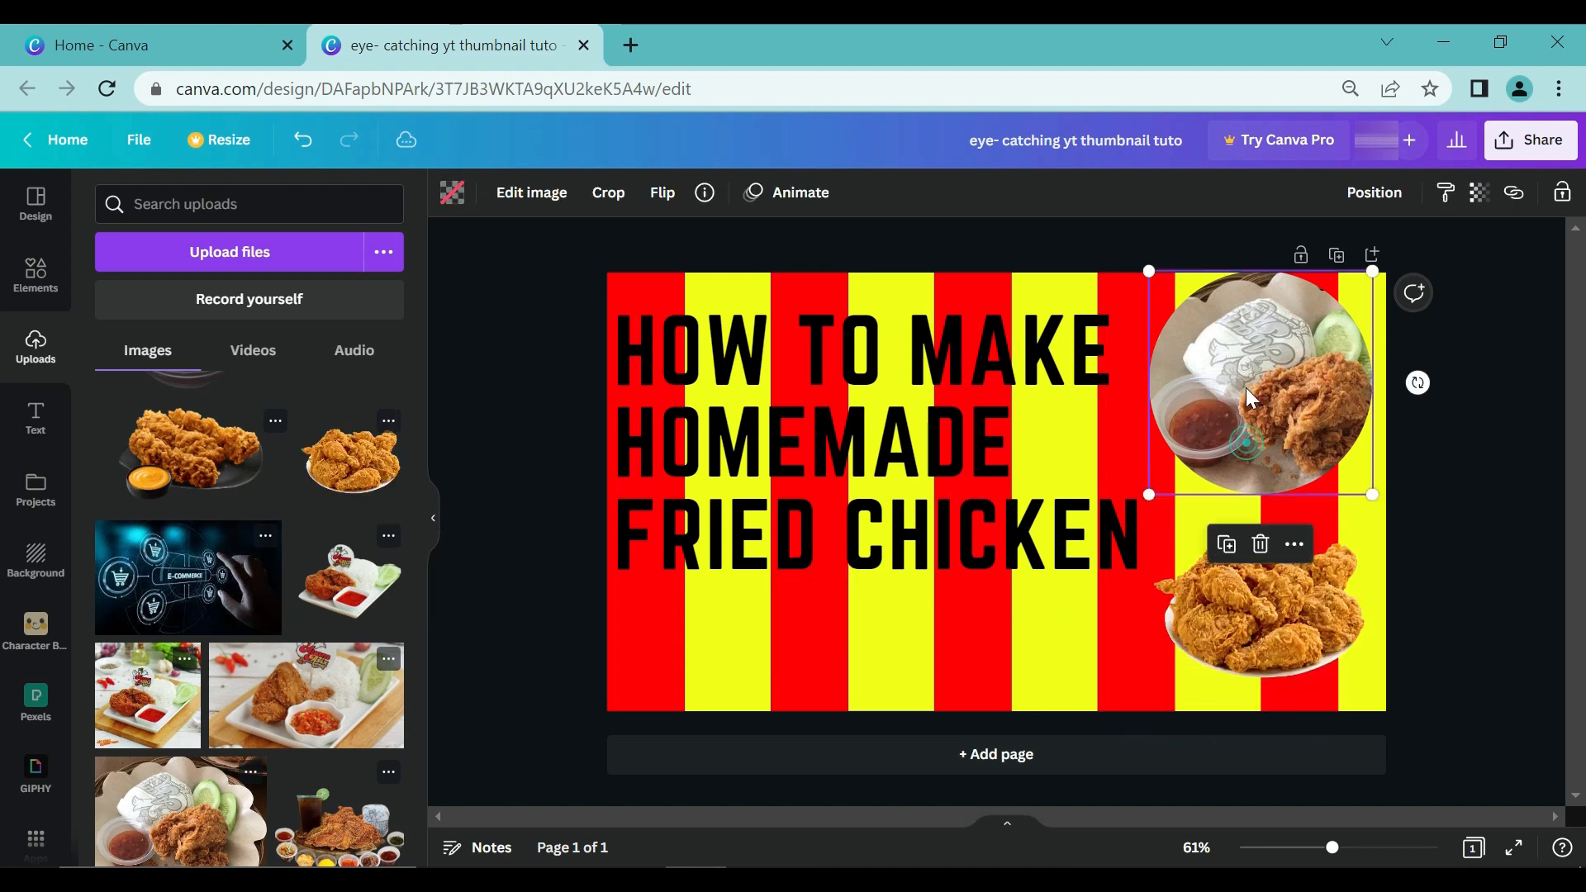
{"action": "left_click", "coordinate": [1259, 543]}
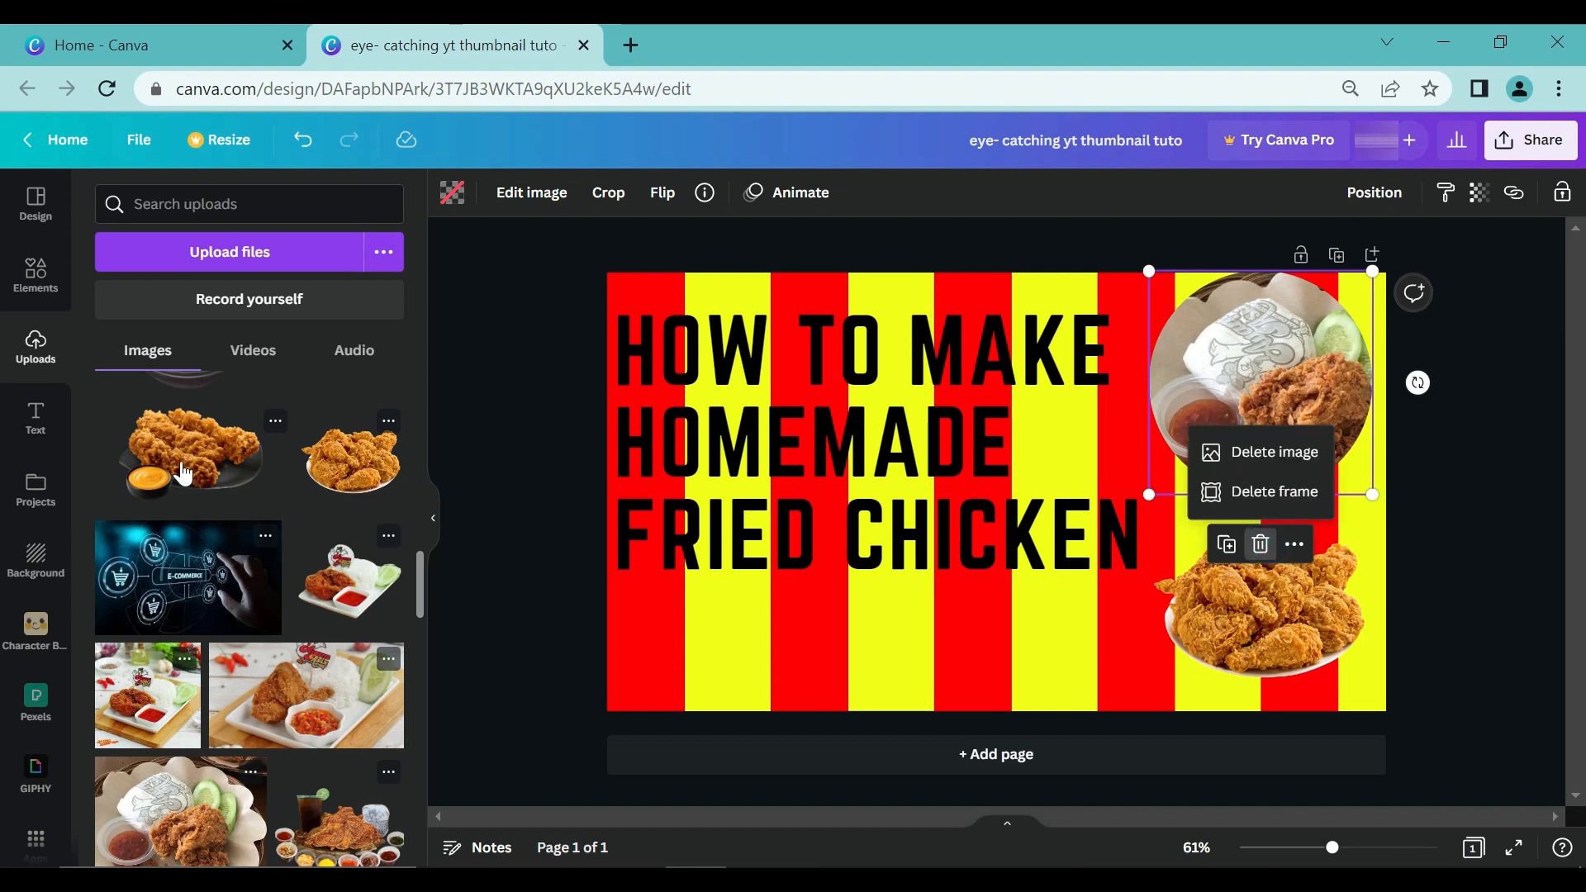
{"action": "left_click", "coordinate": [1274, 453]}
{"action": "left_click_drag", "start_coordinate": [173, 463], "coordinate": [1349, 407]}
{"action": "double_click", "coordinate": [1257, 410]}
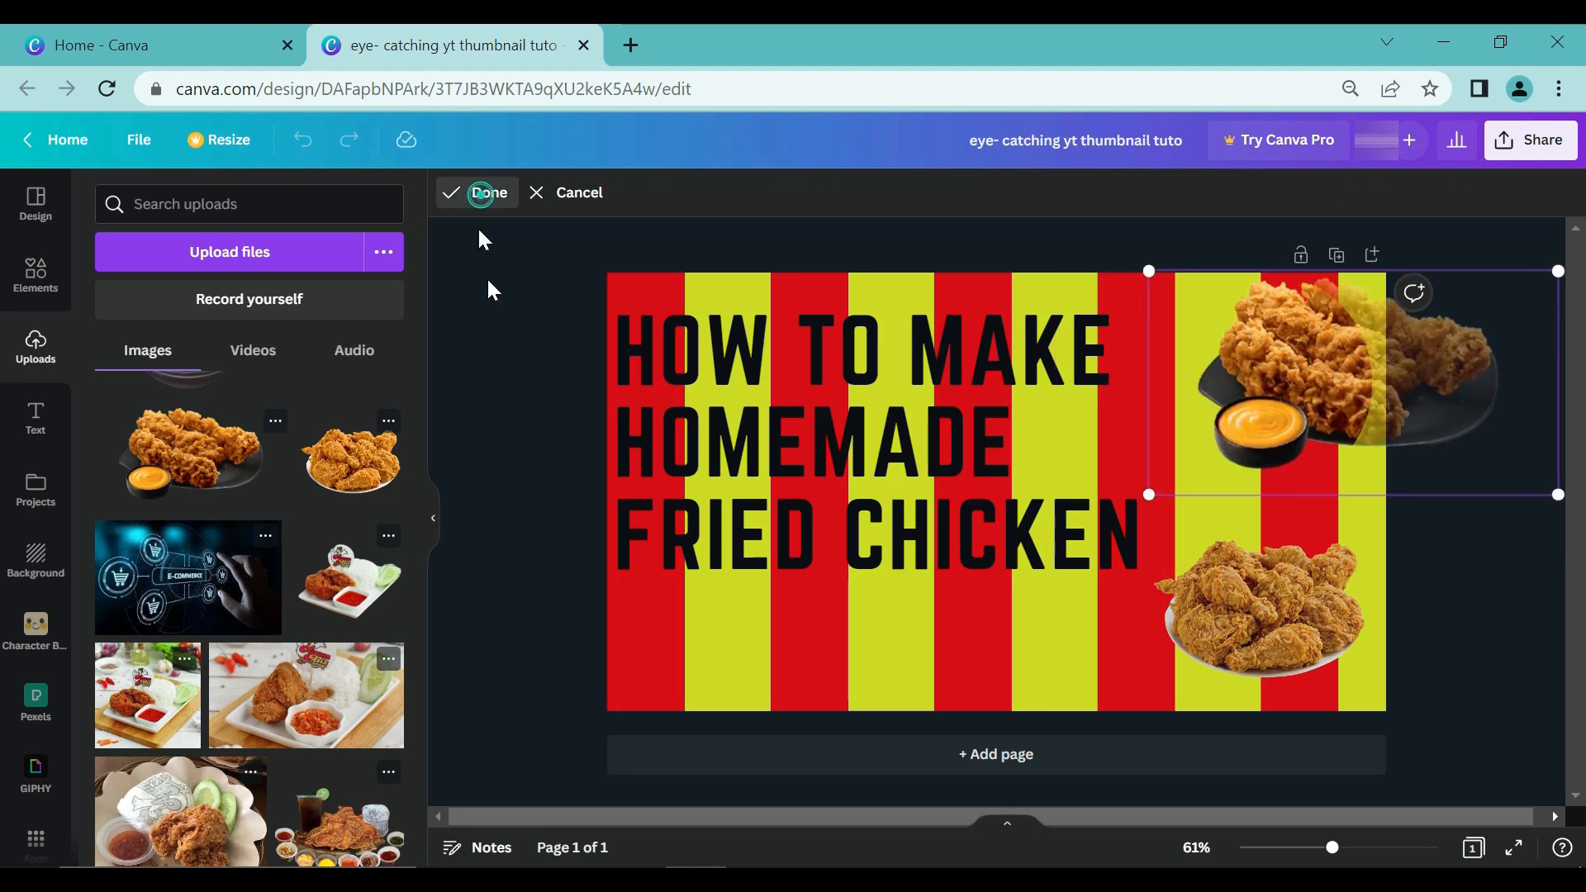
{"action": "left_click", "coordinate": [481, 192]}
{"action": "left_click", "coordinate": [1502, 512]}
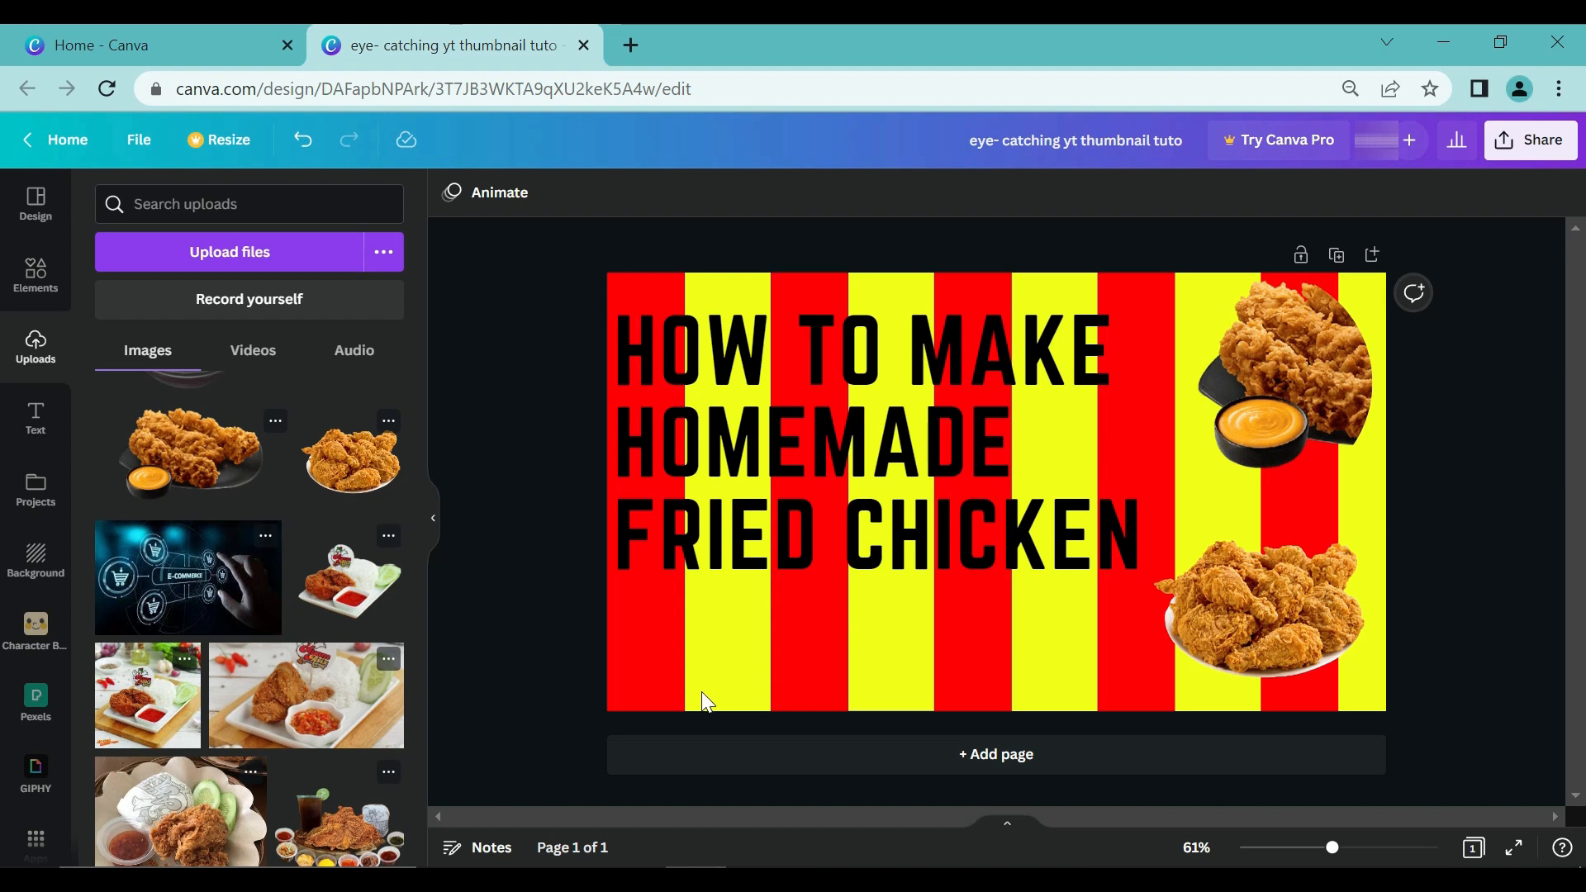
{"action": "scroll", "coordinate": [218, 506], "scroll_direction": "down", "scroll_amount": 5}
{"action": "scroll", "coordinate": [180, 618], "scroll_direction": "down", "scroll_amount": 10}
{"action": "scroll", "coordinate": [185, 595], "scroll_direction": "down", "scroll_amount": 15}
{"action": "scroll", "coordinate": [185, 594], "scroll_direction": "down", "scroll_amount": 15}
{"action": "scroll", "coordinate": [185, 595], "scroll_direction": "down", "scroll_amount": 10}
{"action": "scroll", "coordinate": [185, 594], "scroll_direction": "up", "scroll_amount": 8}
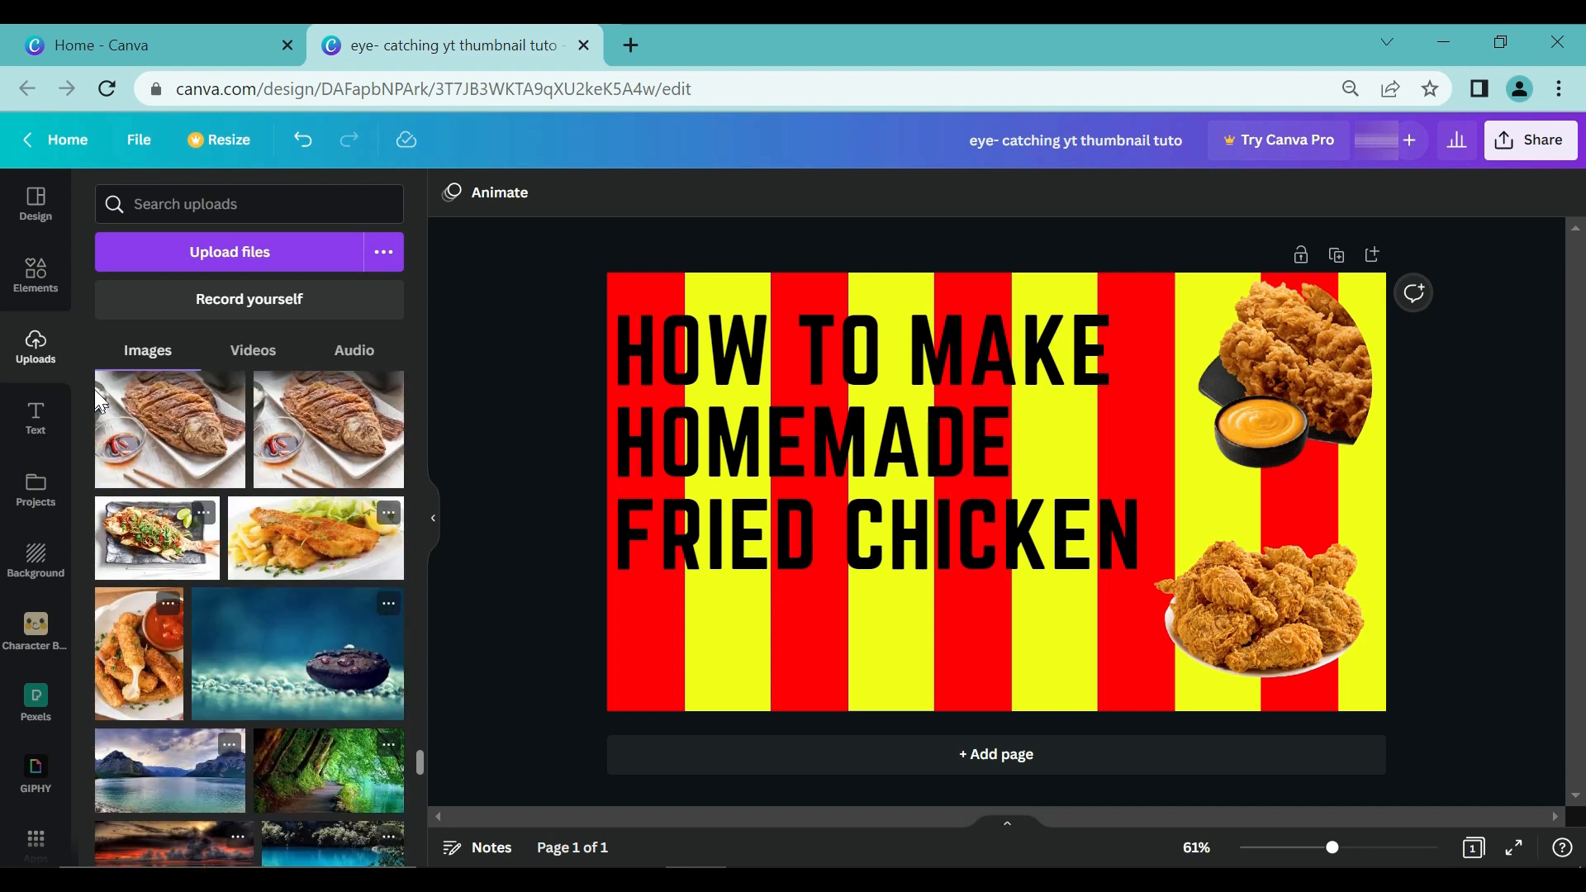
- Move the heading down towards the page's vertical middle and nudge both chicken frames slightly inward from the page edges
{"action": "left_click", "coordinate": [644, 516]}
{"action": "mouse_move", "coordinate": [764, 463]}
{"action": "left_mouse_down"}
{"action": "mouse_move", "coordinate": [771, 435]}
{"action": "mouse_move", "coordinate": [772, 471]}
{"action": "mouse_move", "coordinate": [785, 461]}
{"action": "left_mouse_up"}
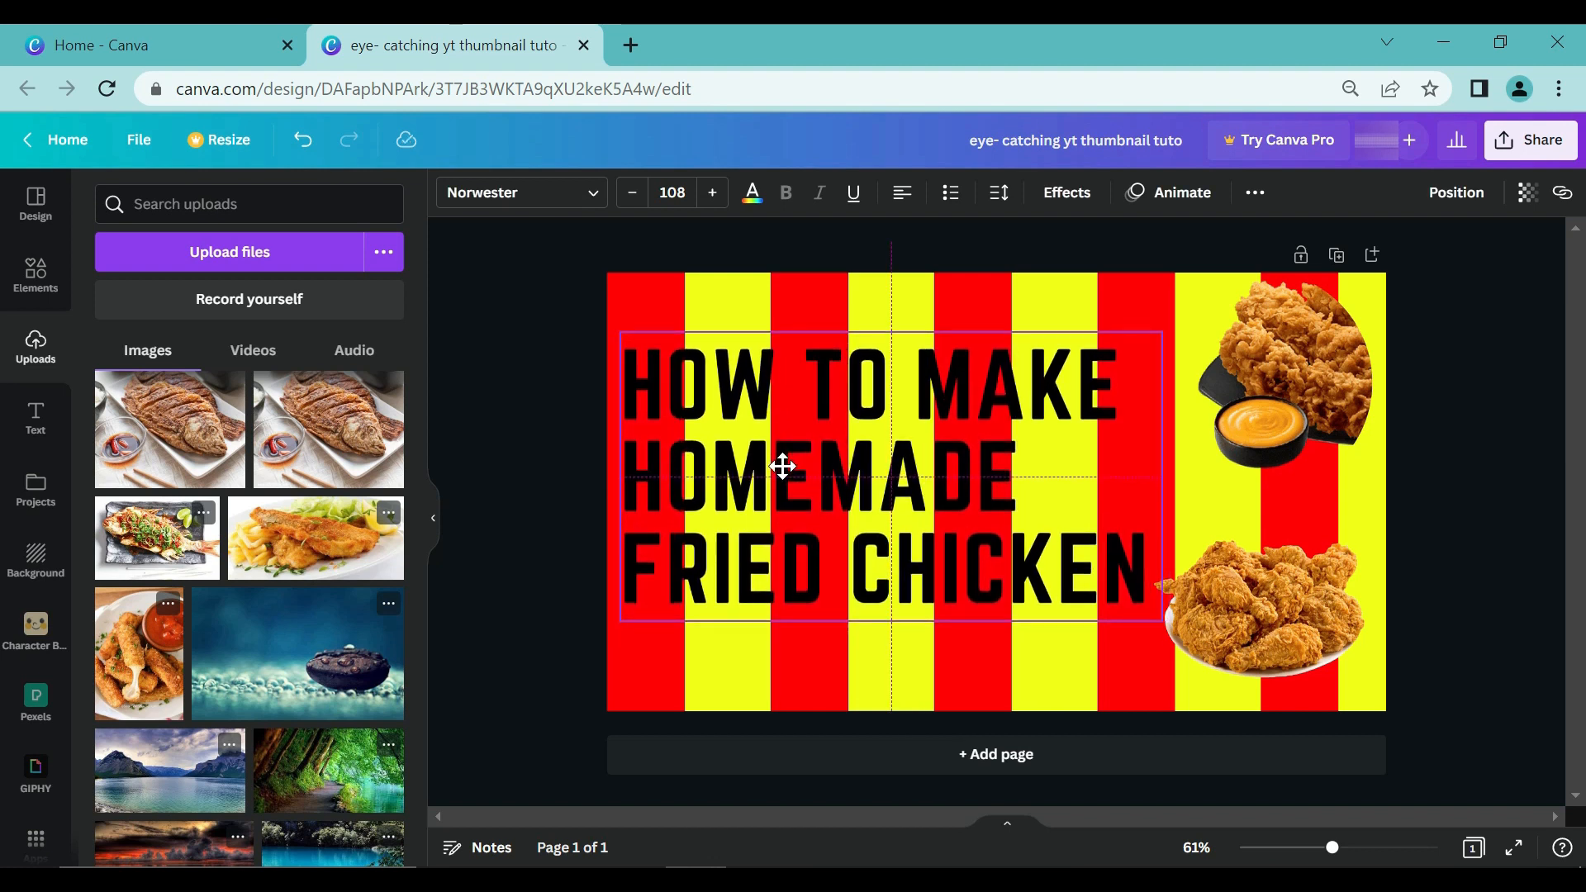
{"action": "left_click_drag", "start_coordinate": [1262, 370], "coordinate": [1269, 382]}
{"action": "left_click", "coordinate": [1278, 612]}
{"action": "left_click_drag", "start_coordinate": [1279, 612], "coordinate": [1280, 606]}
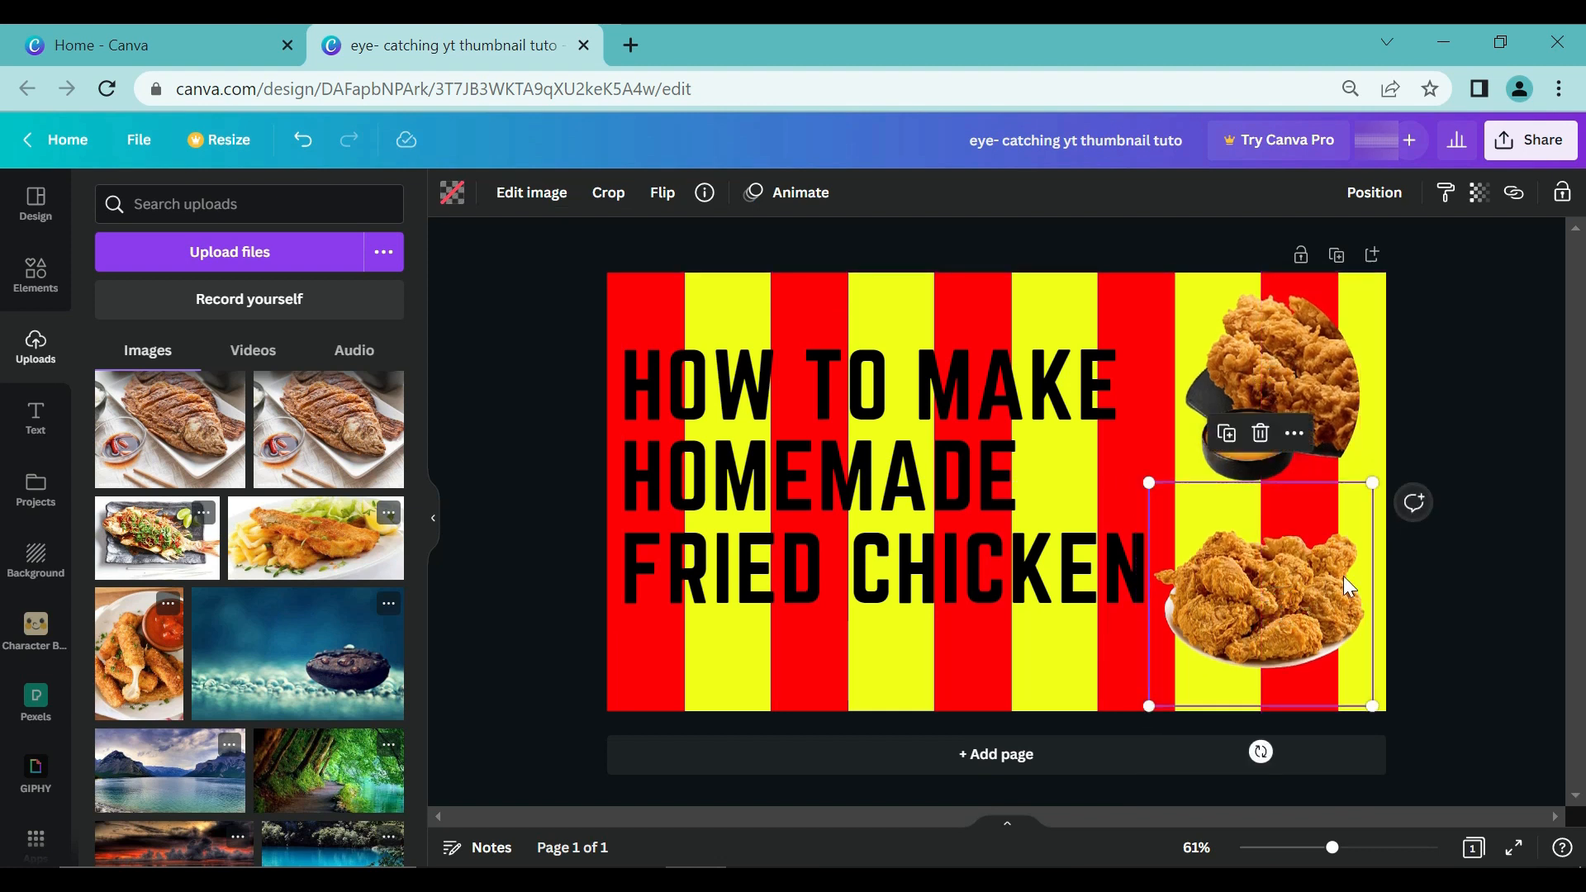
{"action": "left_click", "coordinate": [1488, 603]}
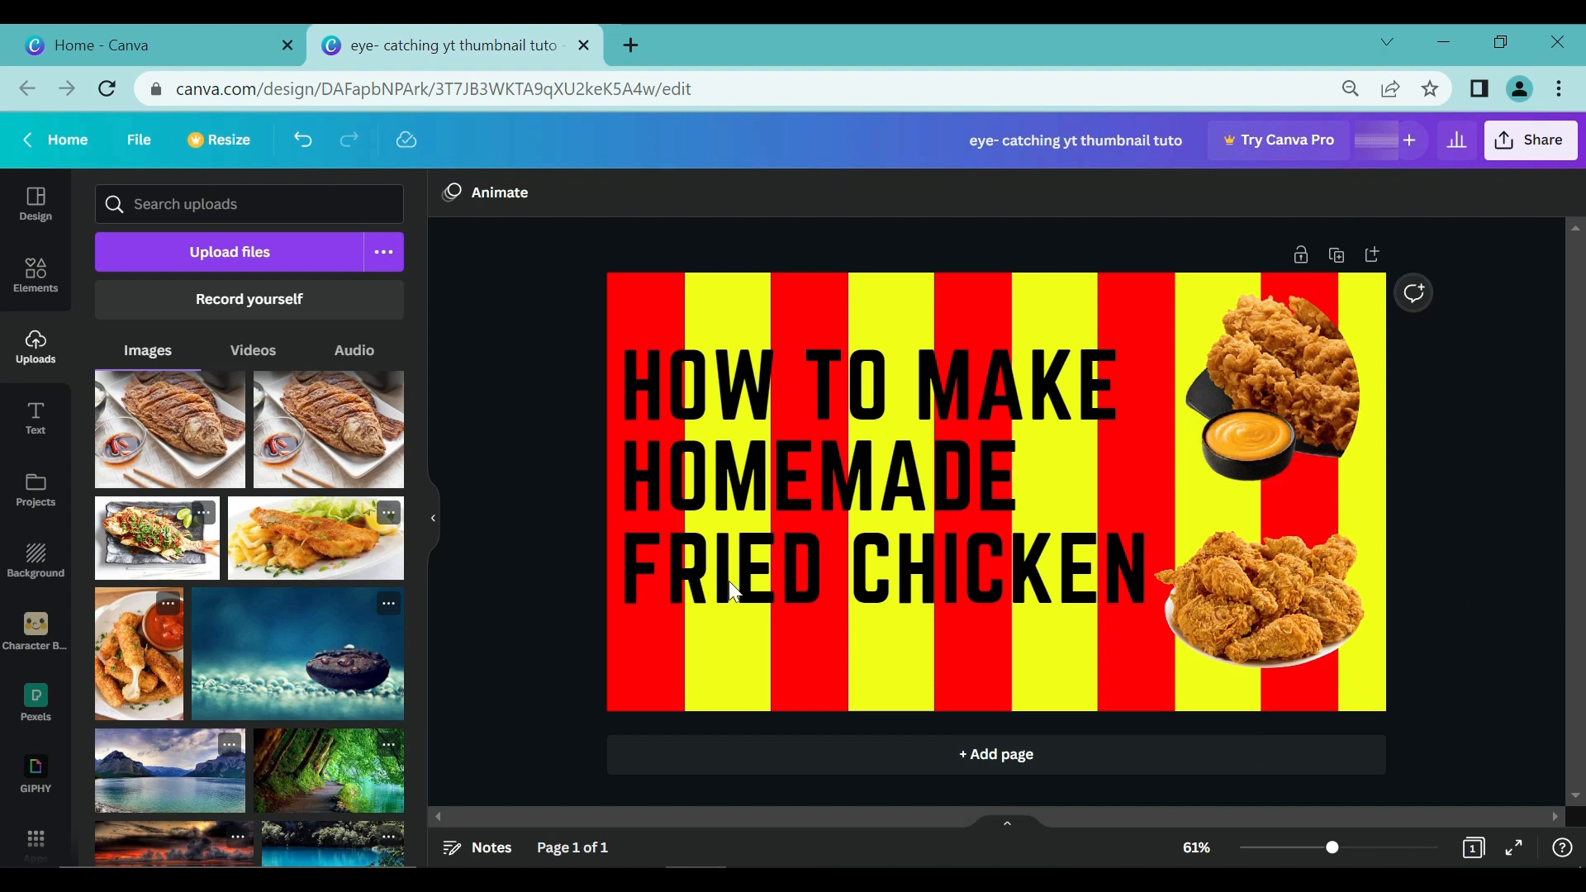
- Download the thumbnail as a PNG at 1,280 × 720 px
{"action": "left_click", "coordinate": [1489, 147]}
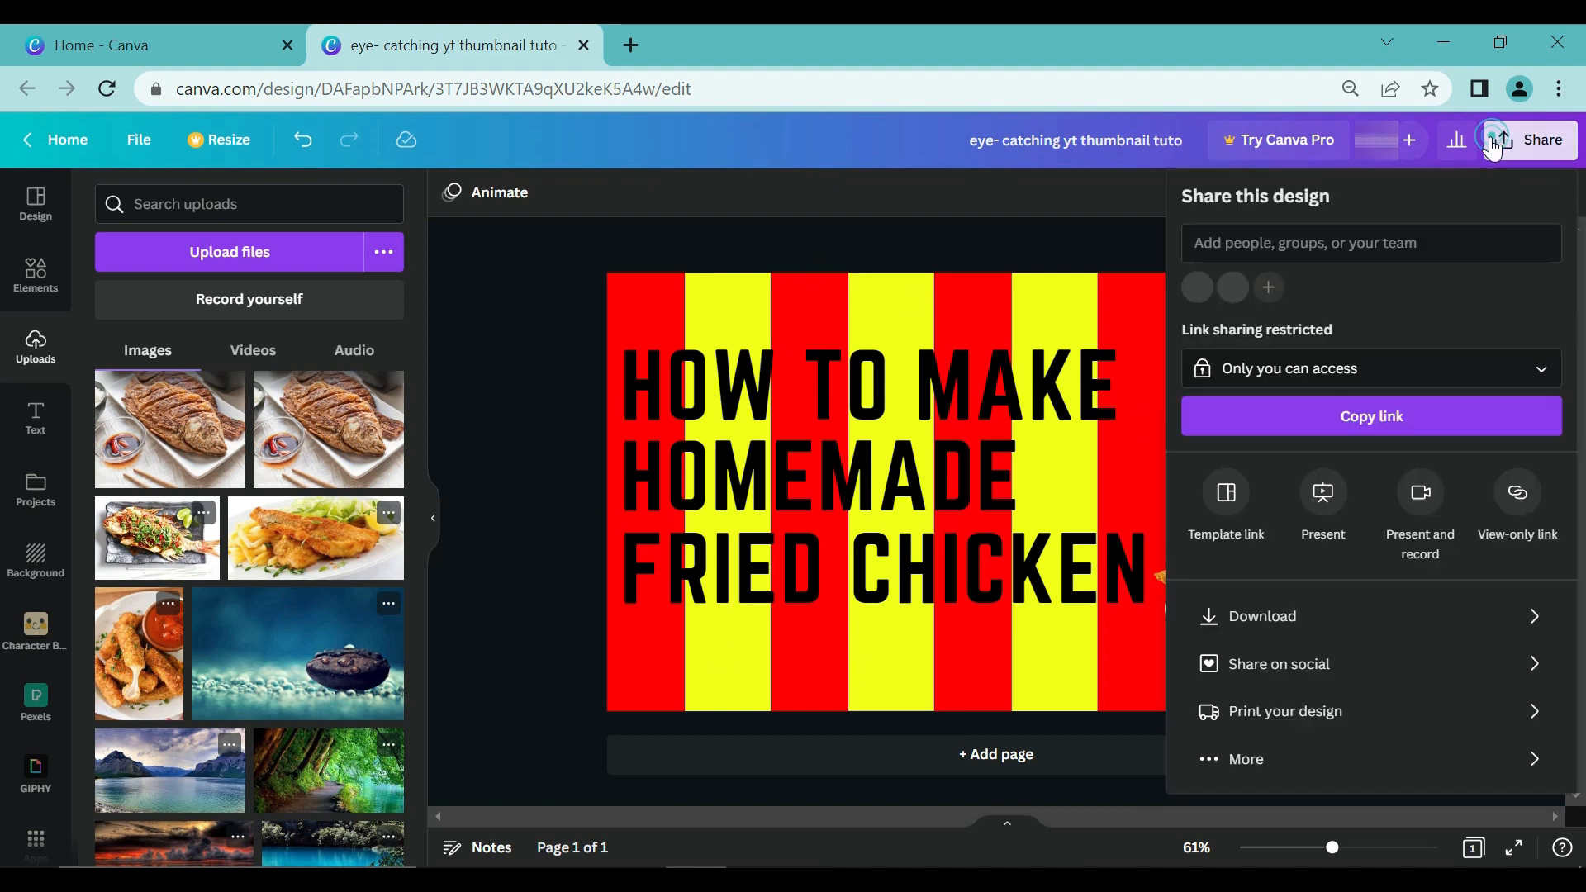
{"action": "left_click", "coordinate": [1219, 626]}
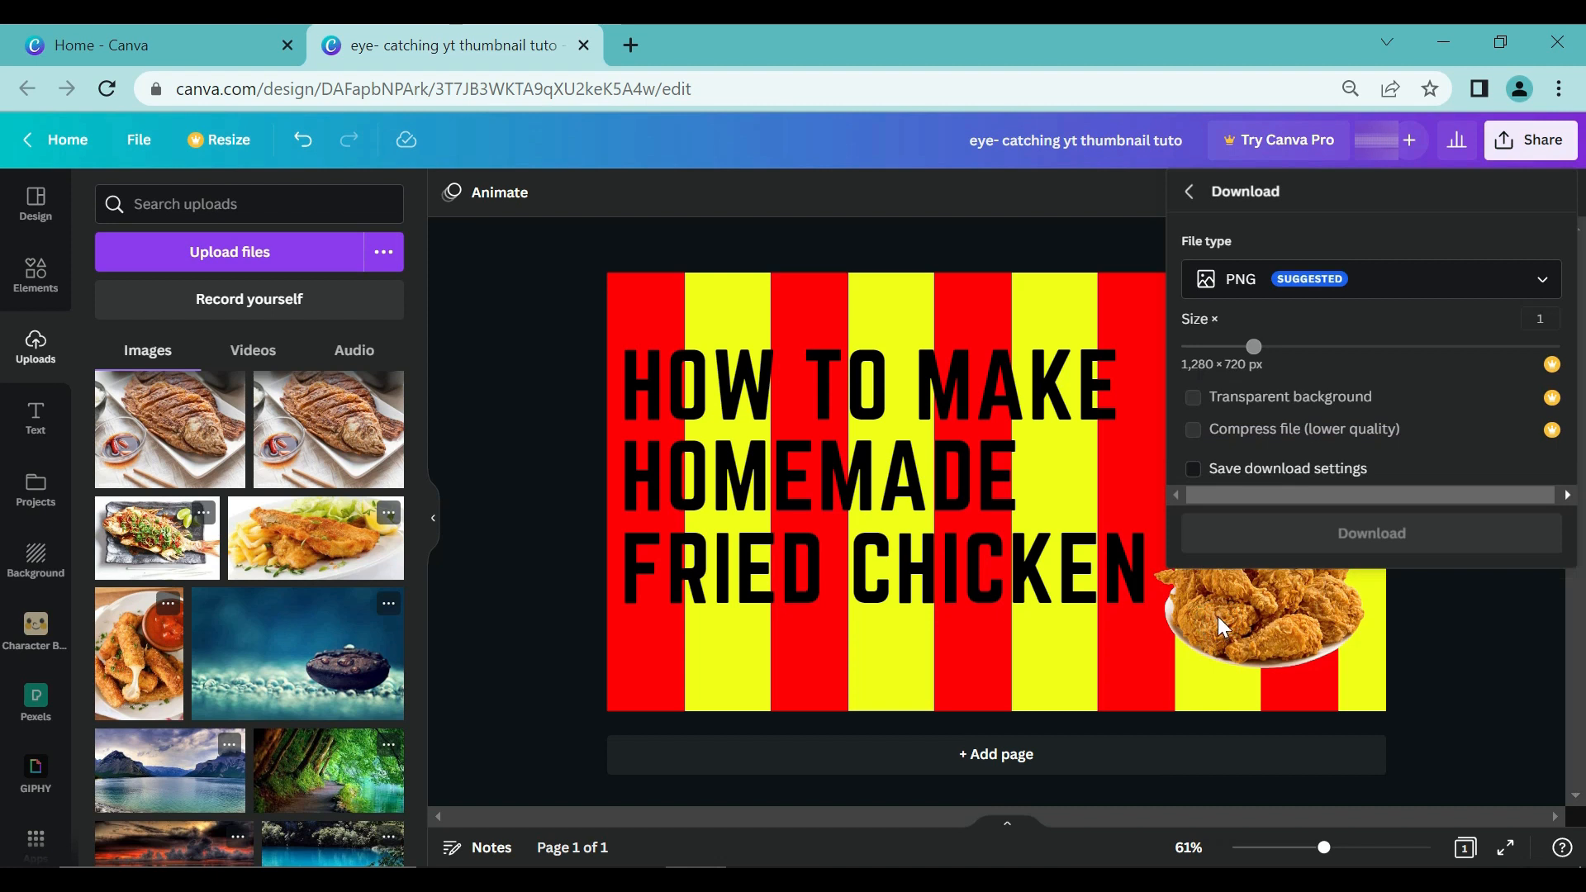
{"action": "left_click", "coordinate": [1219, 544]}
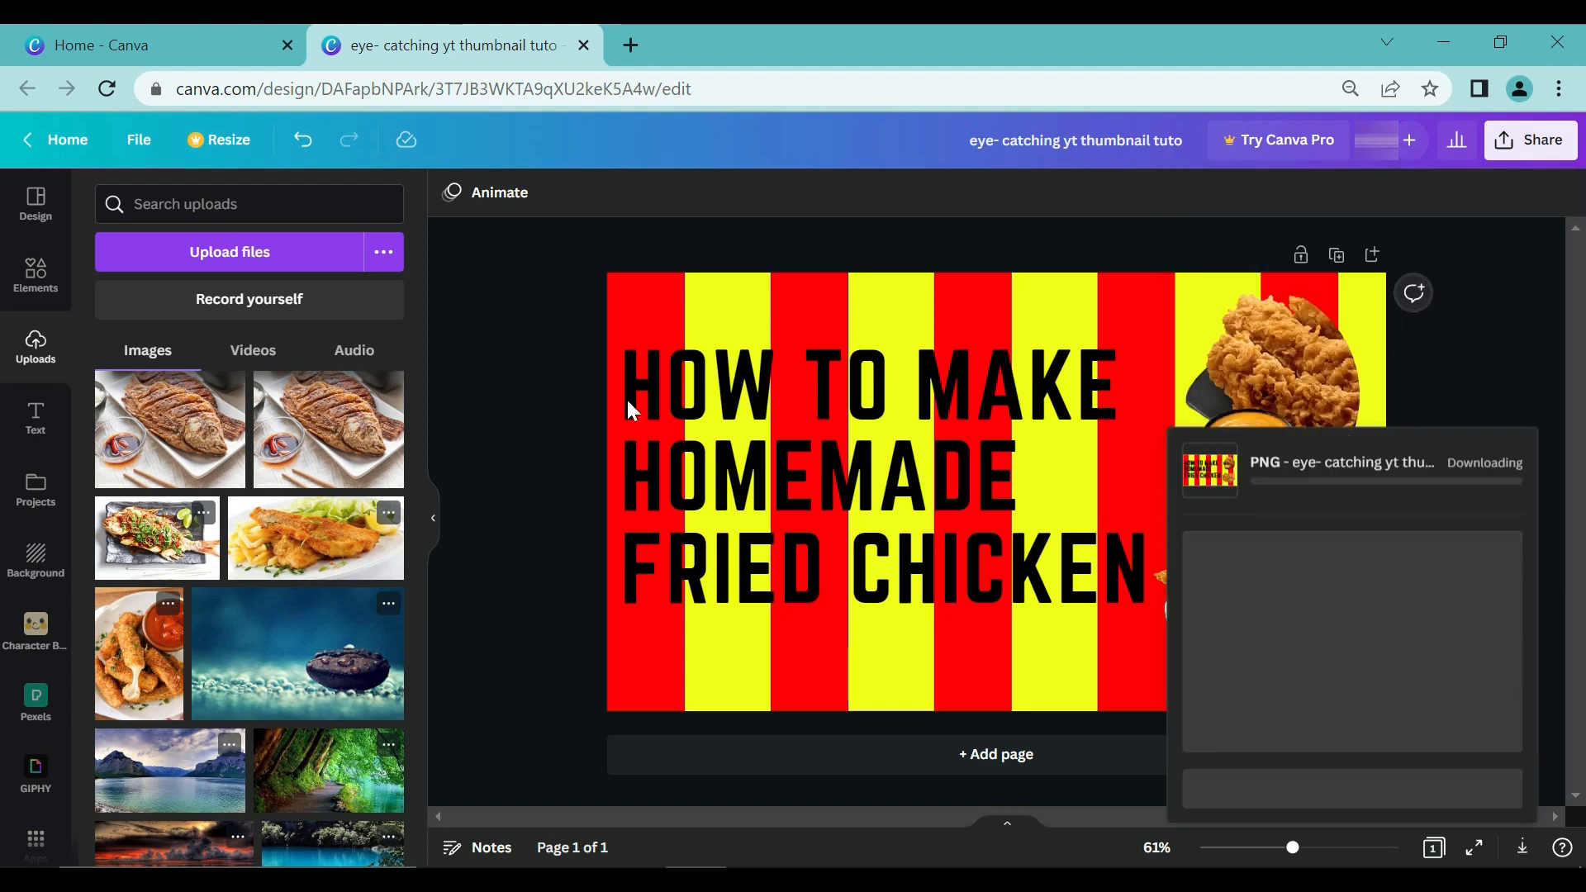